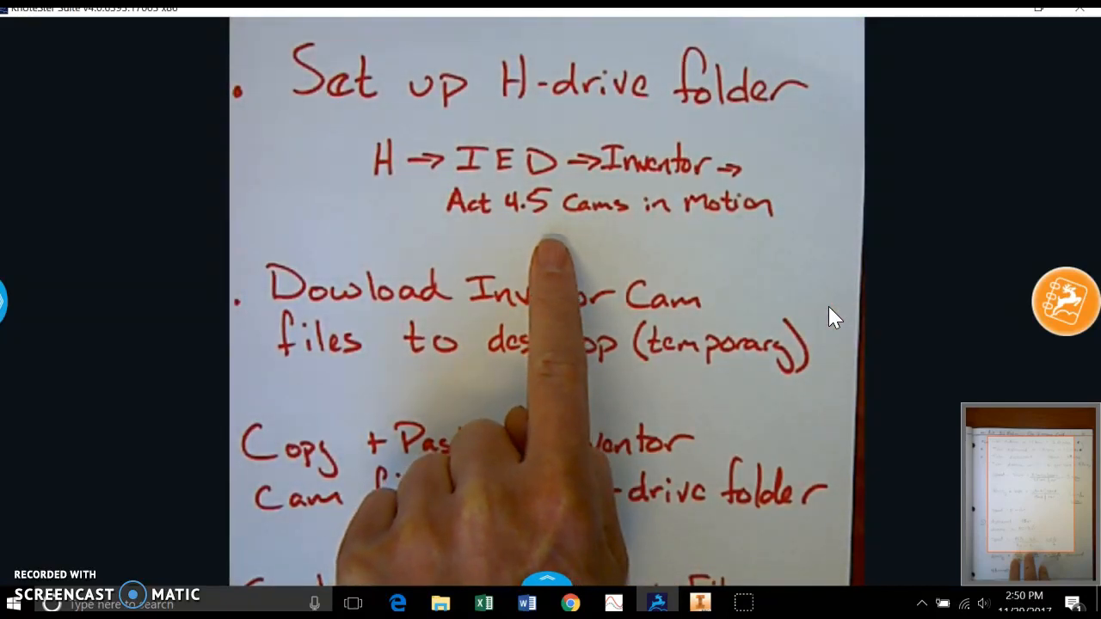
- Switch to File Explorer and open the Inventor folder inside the IED folder on the H: network drive
left_click(824, 305)
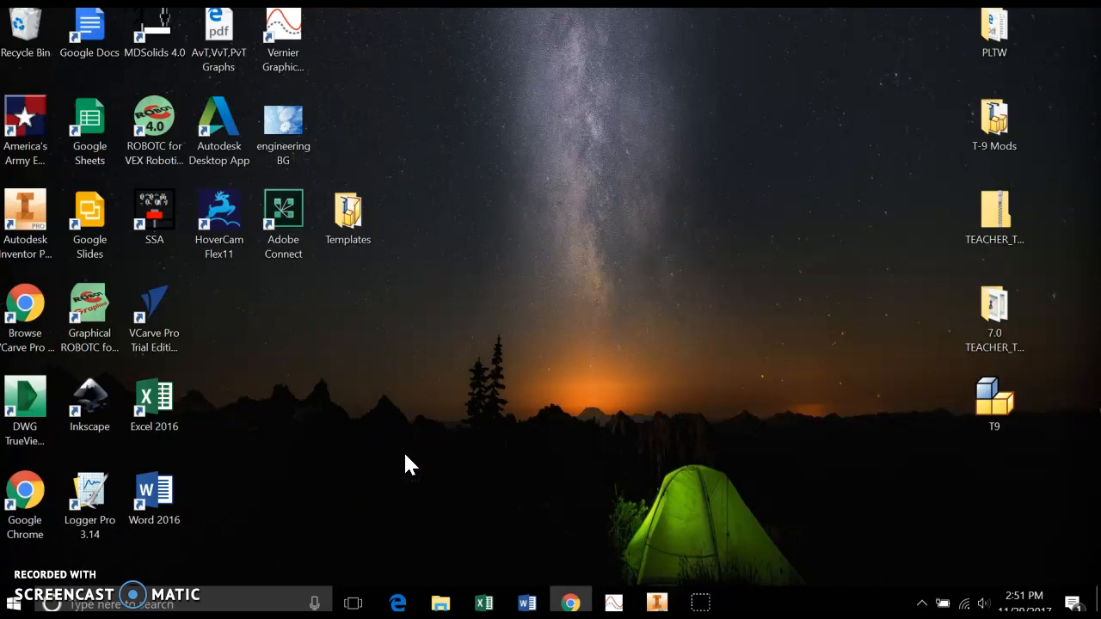
left_click(441, 605)
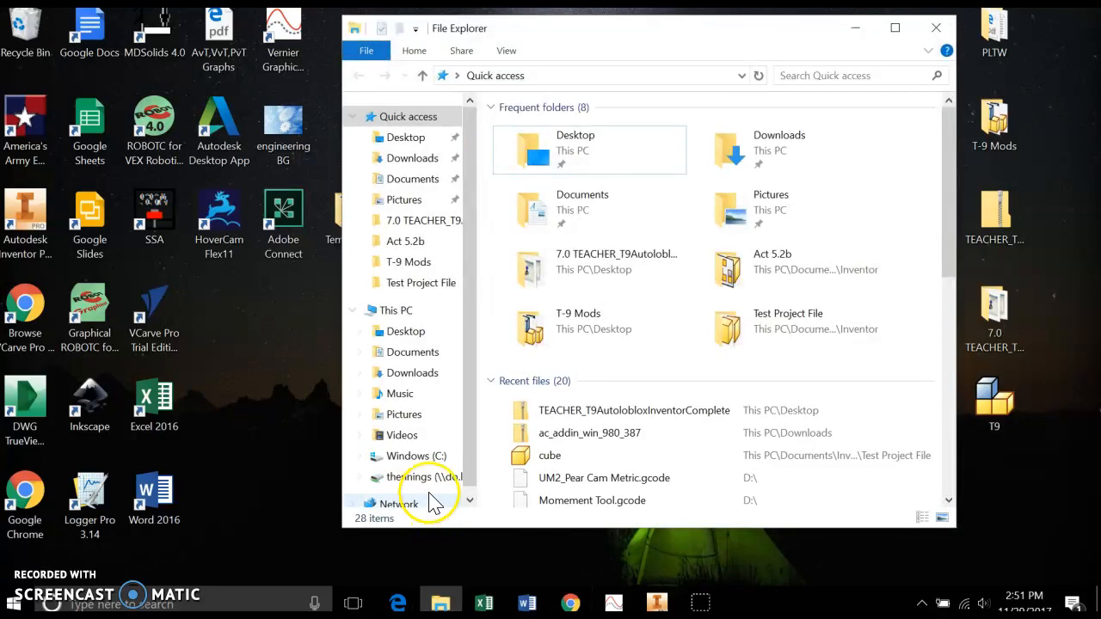
scroll(469, 405, "down", 1)
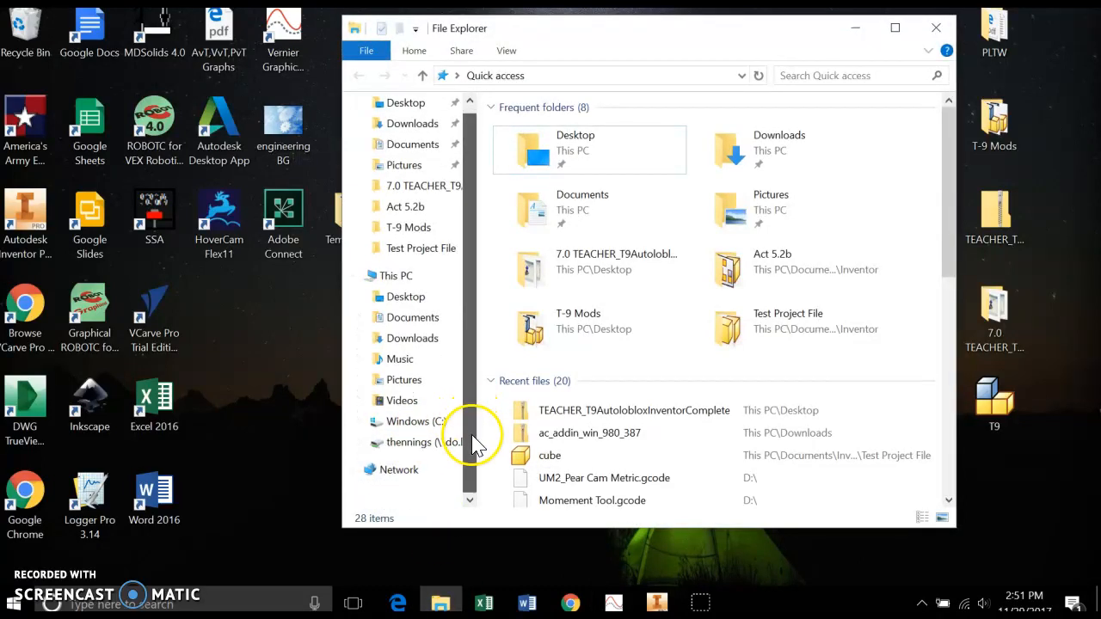
left_click(420, 446)
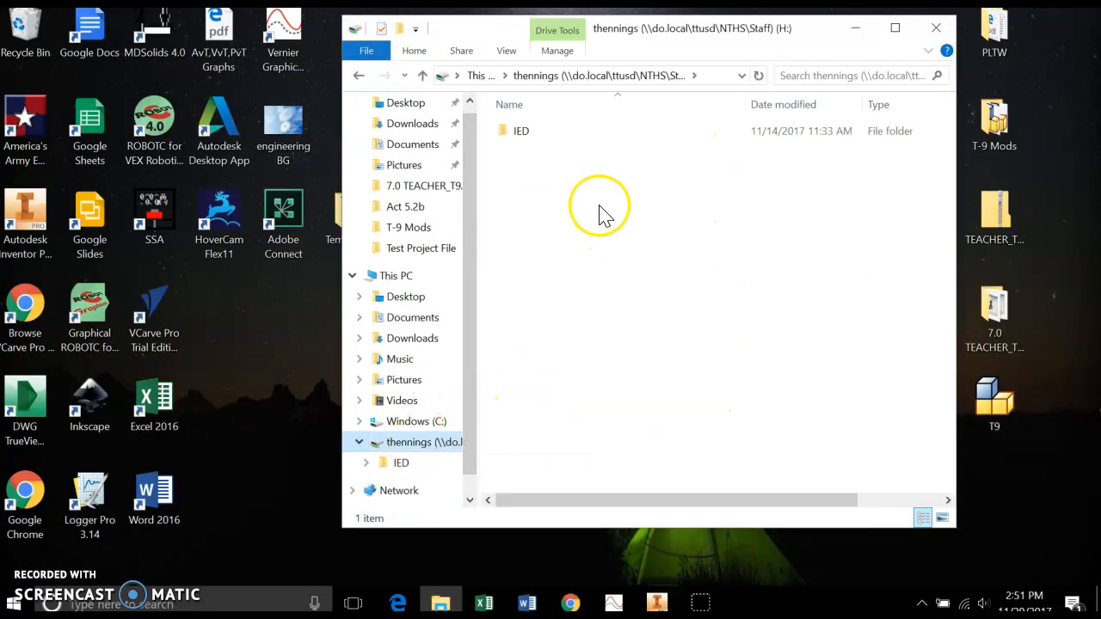
double_click(521, 138)
left_click(527, 135)
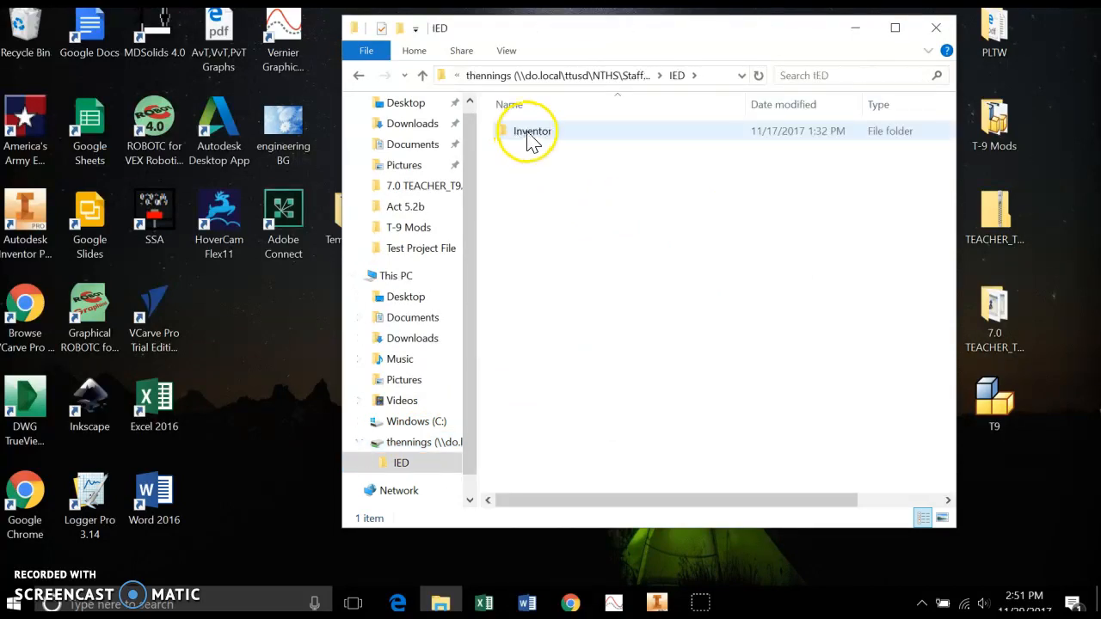
double_click(531, 138)
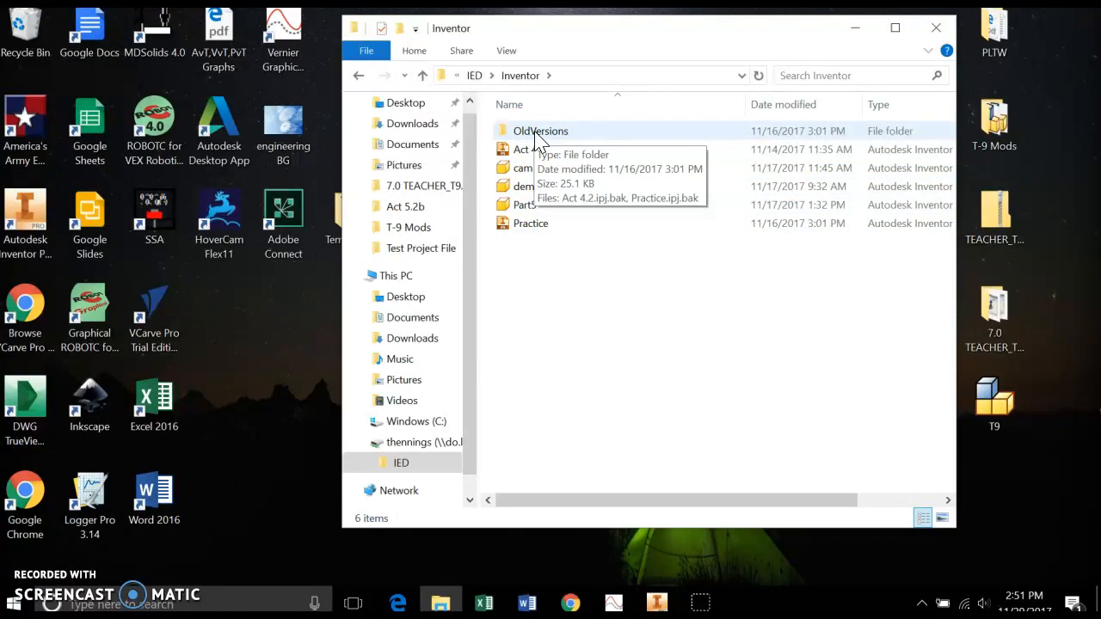
- Create a folder named "Act 4.5 Cams in Motion" in the Inventor folder and minimize the window
right_click(517, 271)
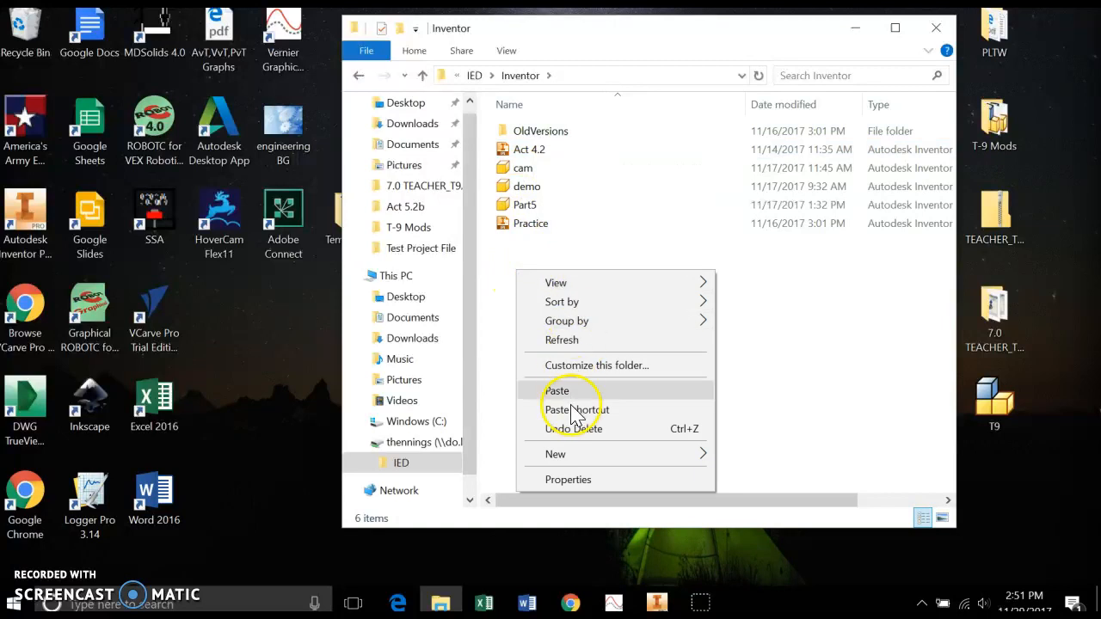
mouse_move(575, 469)
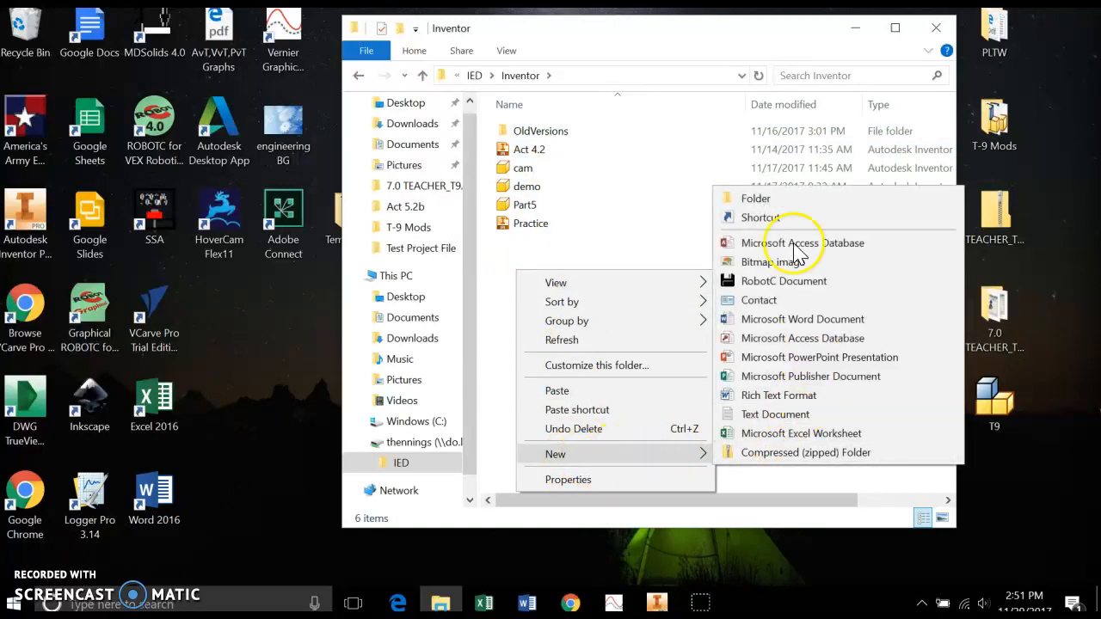
left_click(766, 203)
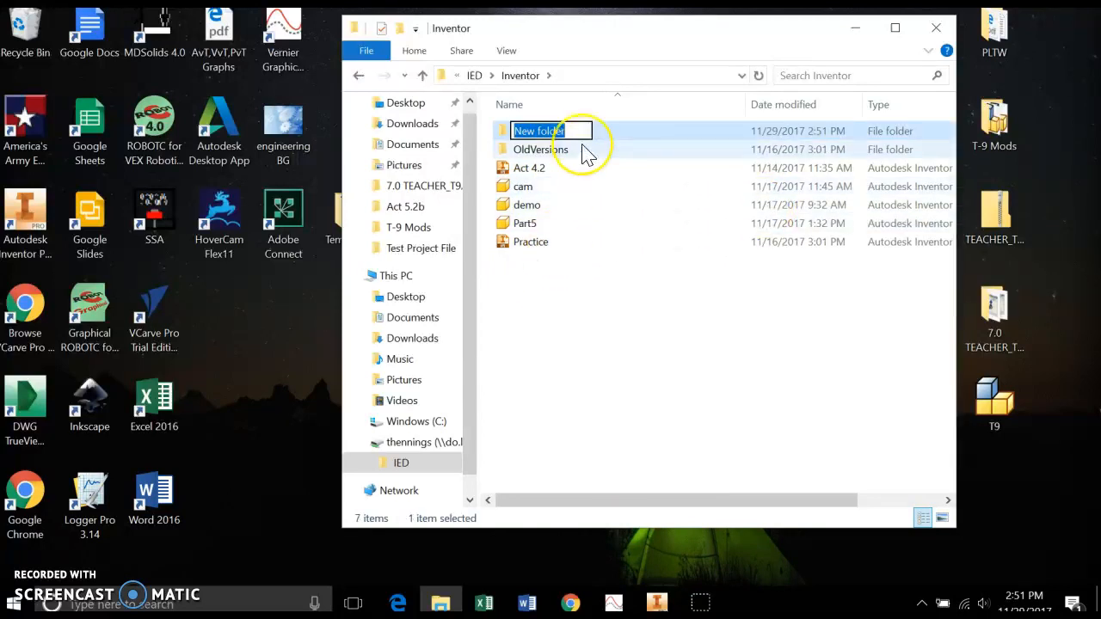
type("Act 4.5 Cams in Motion")
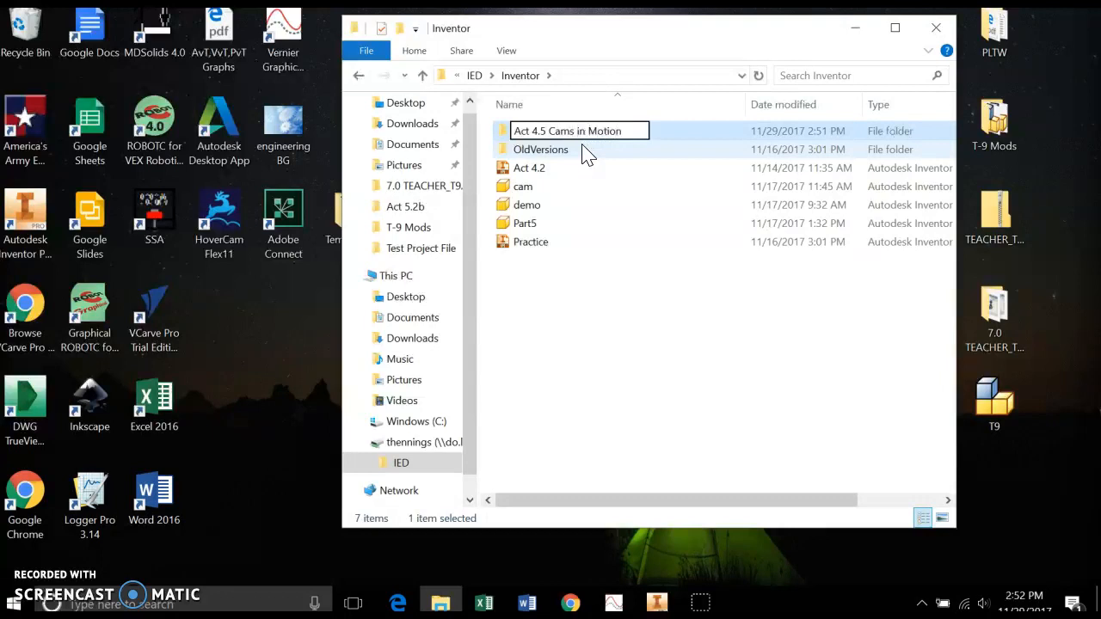
key("Return")
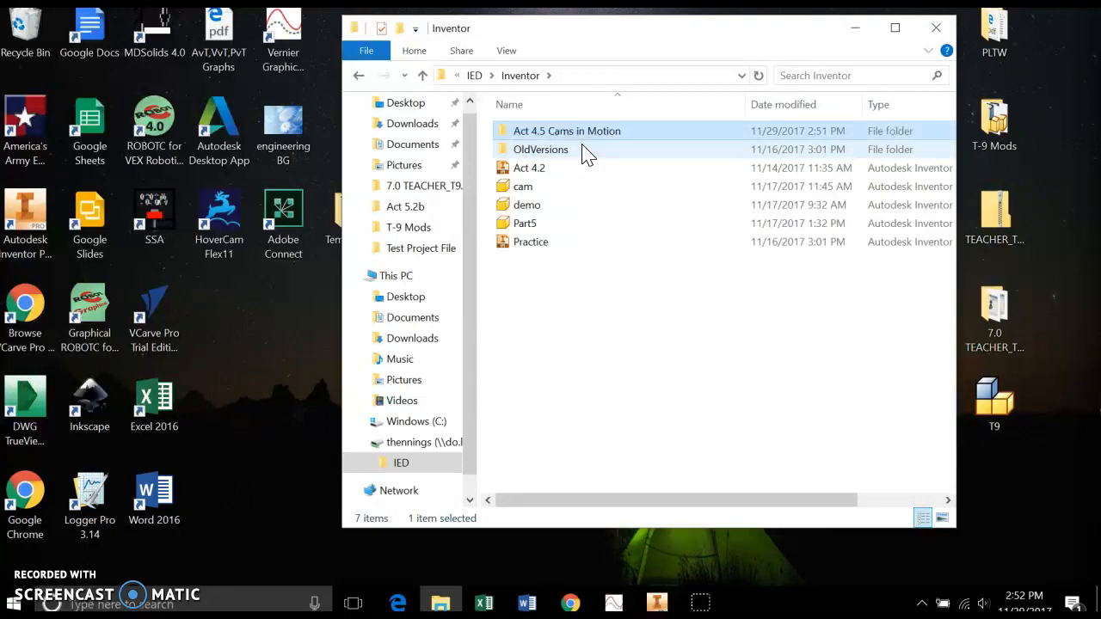
left_click(594, 199)
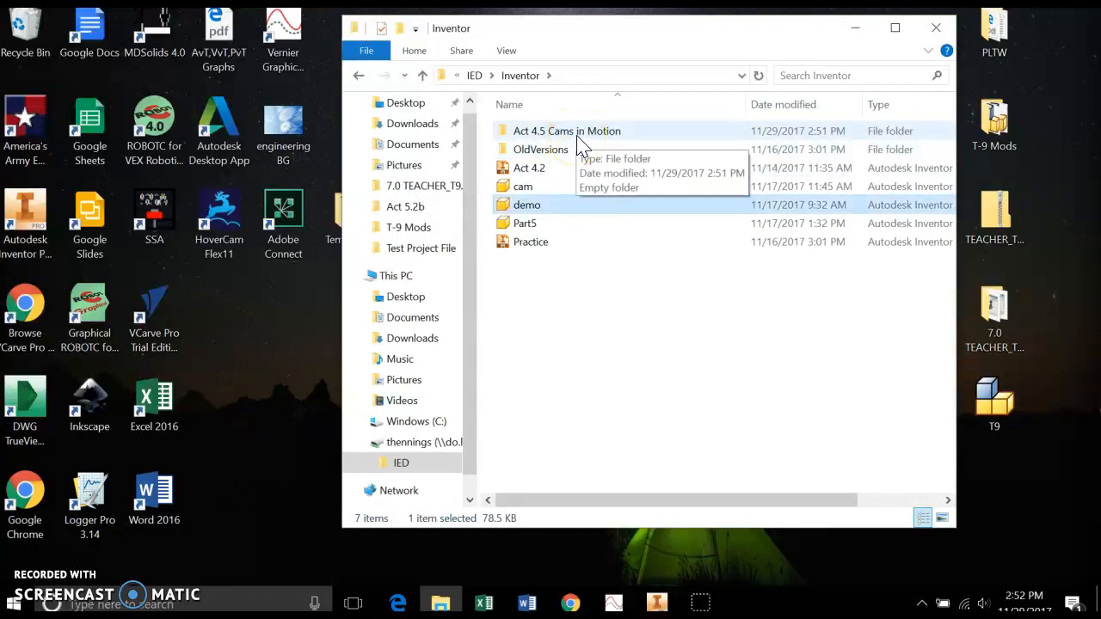
left_click(855, 27)
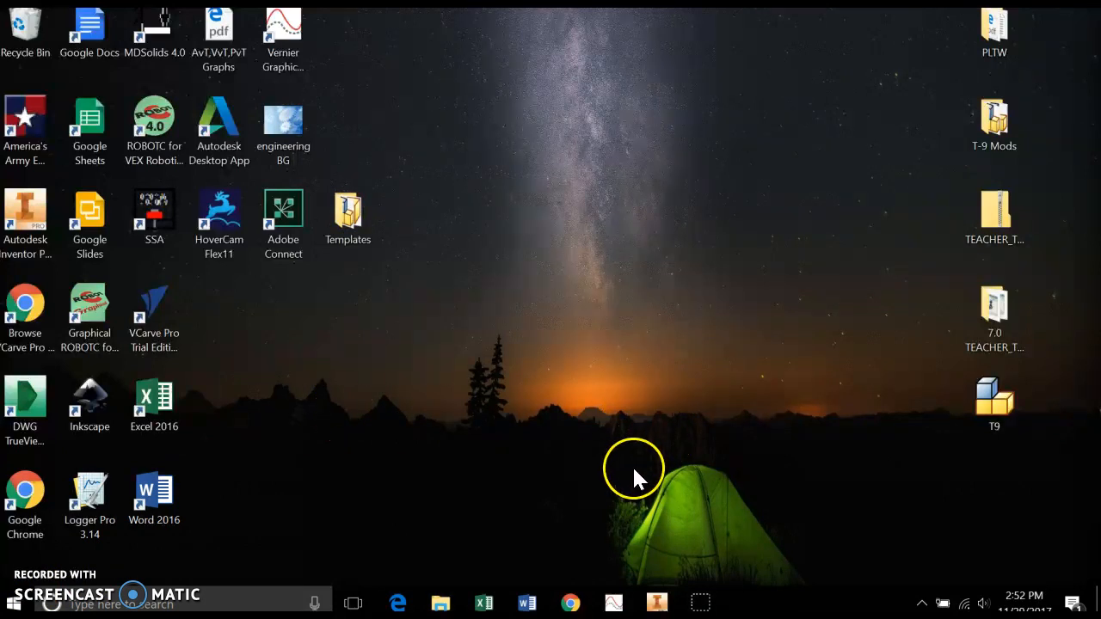
- Switch to Chrome and open Activity 4.5: Cams in Motion under Unit 4: Modeling Skills in the Introduction to Engineering Design course
left_click(571, 603)
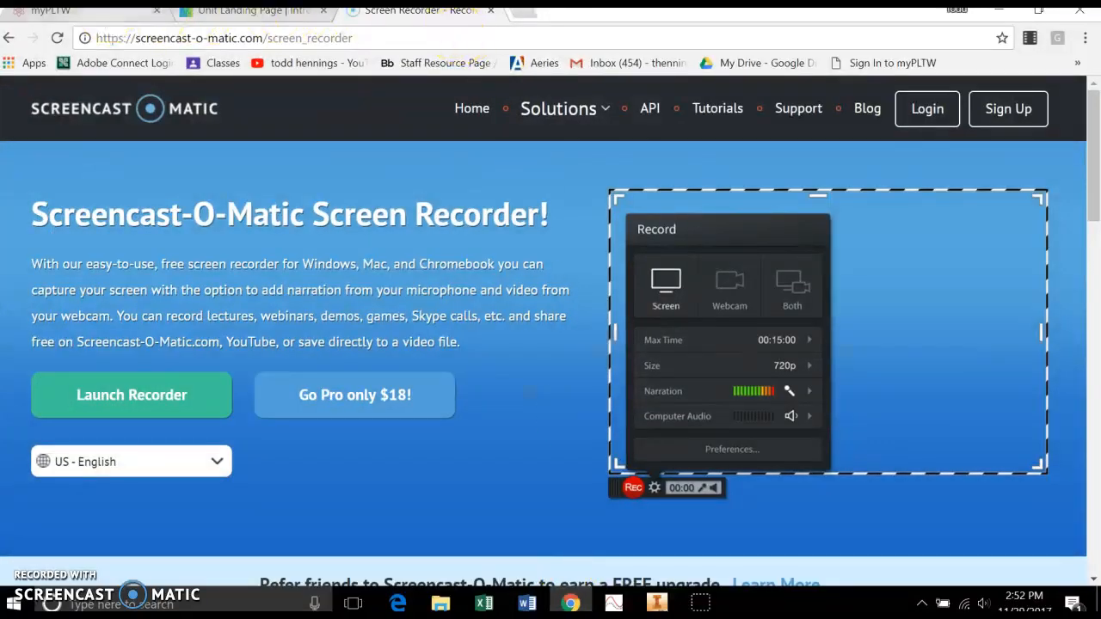
left_click(95, 11)
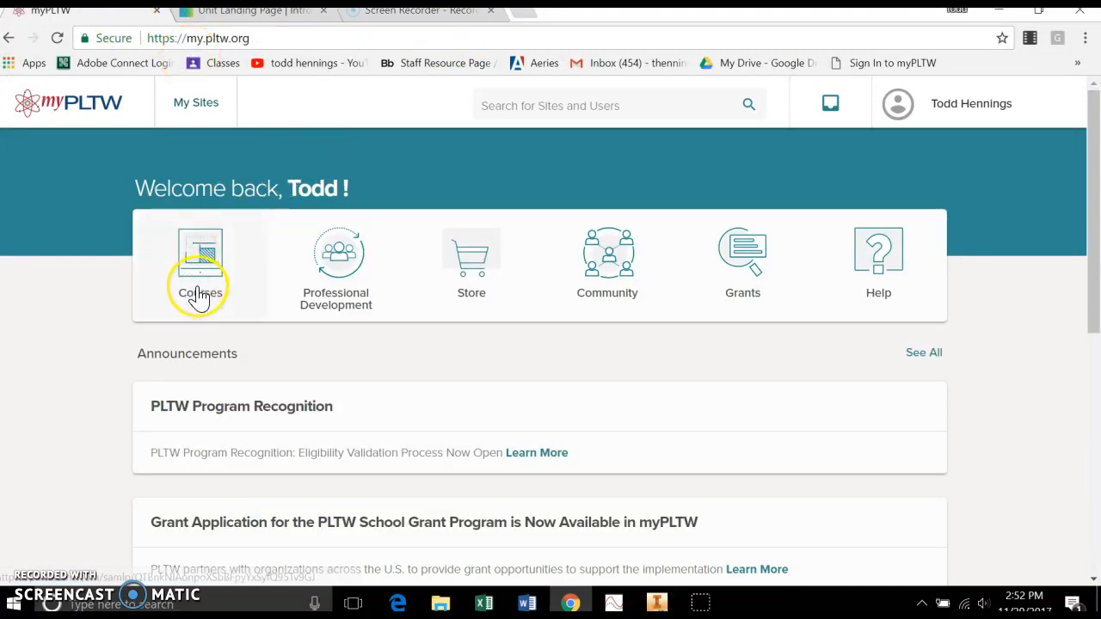
left_click(234, 10)
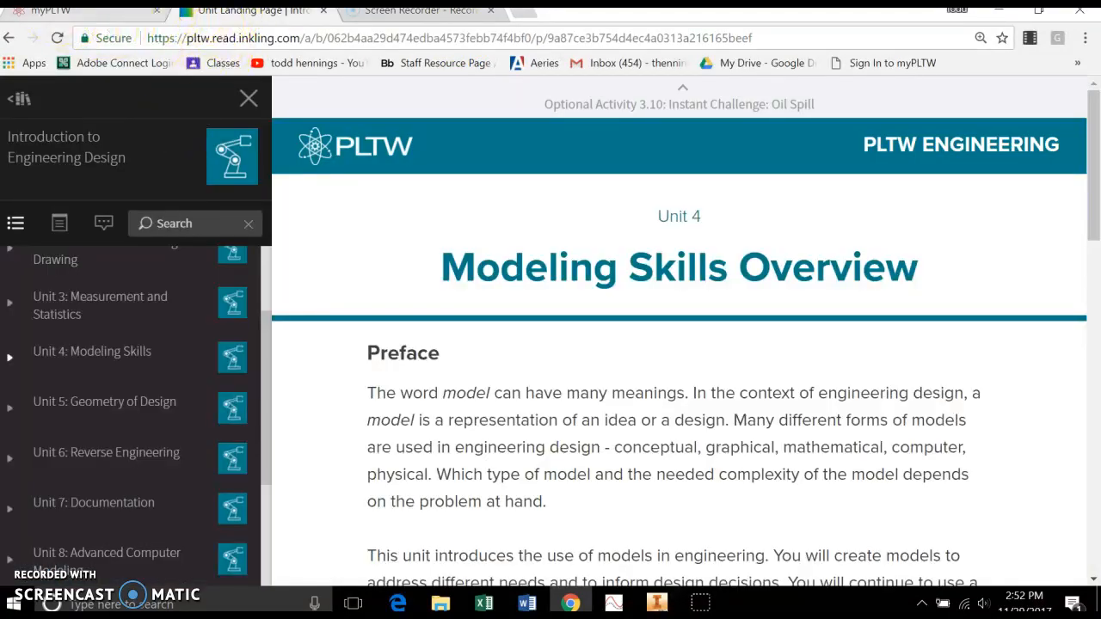
left_click(99, 353)
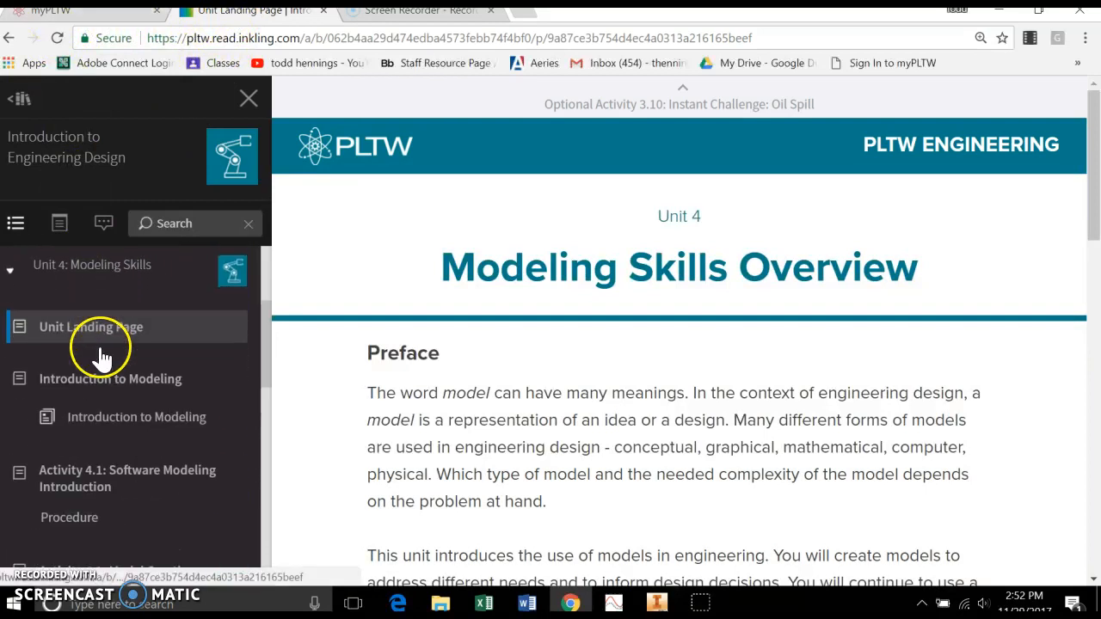
scroll(108, 378, "down", 5)
scroll(109, 393, "down", 2)
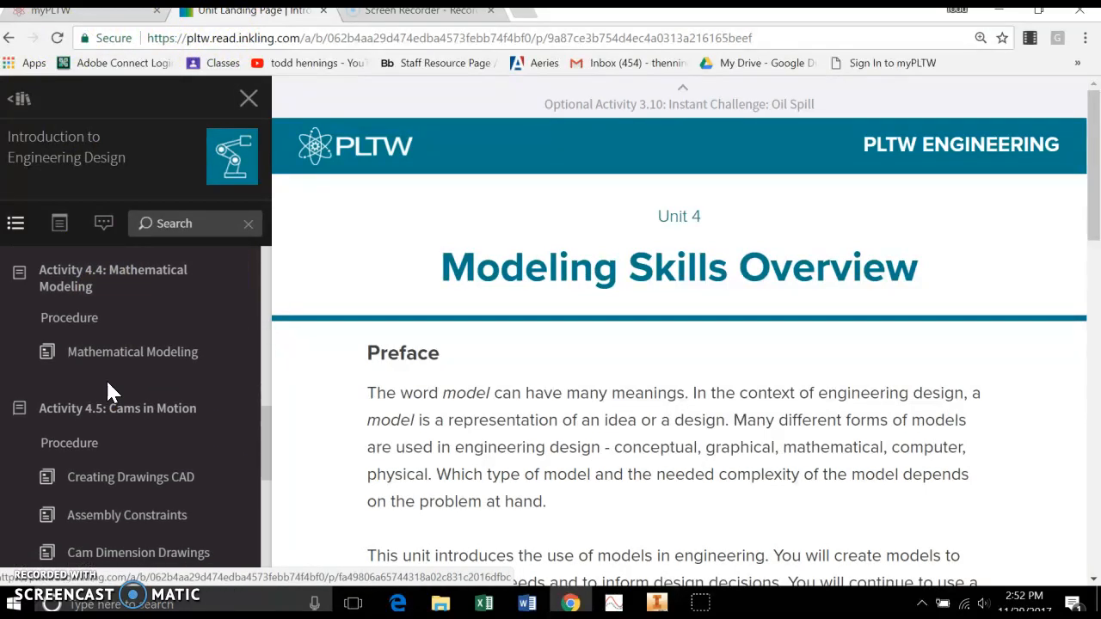
left_click(108, 325)
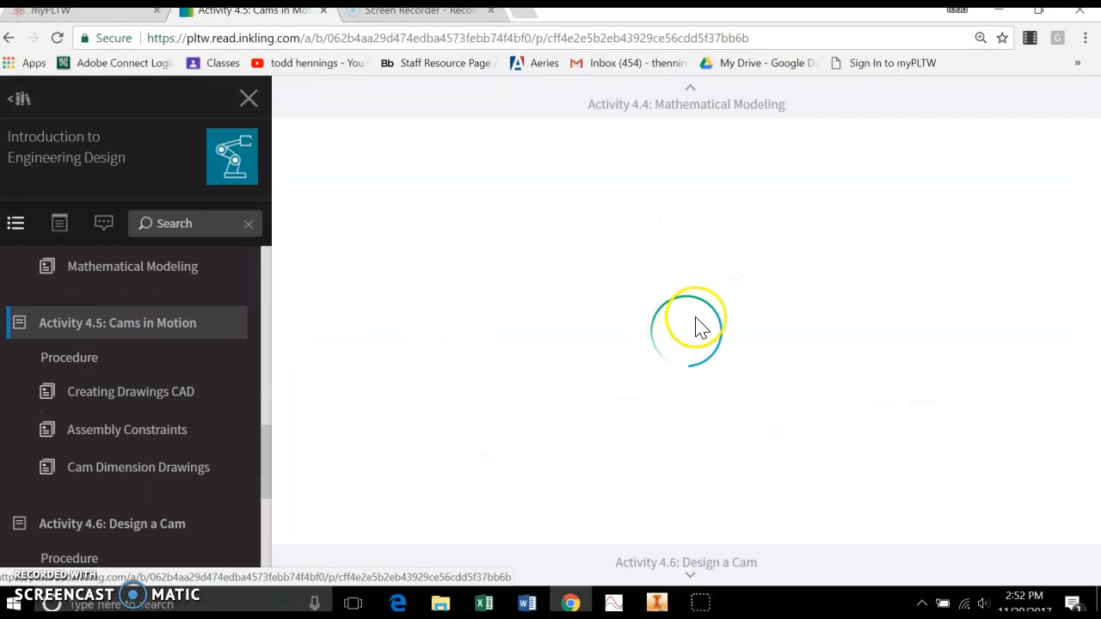
- Download the Automata Simulation Folder of Inventor files from the activity's resources and minimize the browser
scroll(698, 327, "down", 6)
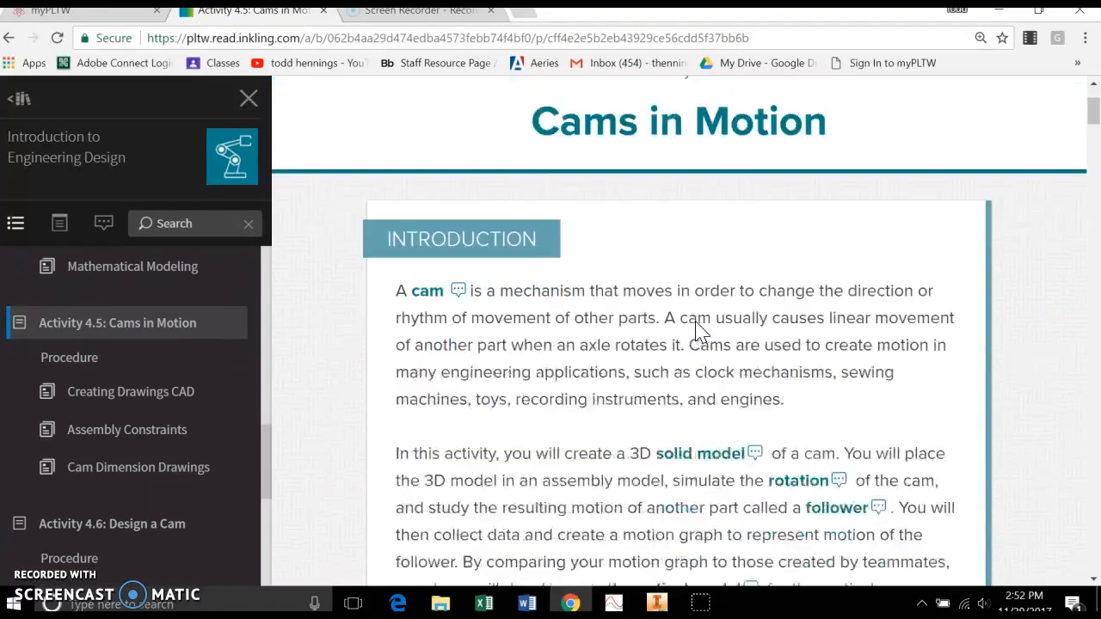
scroll(698, 323, "down", 4)
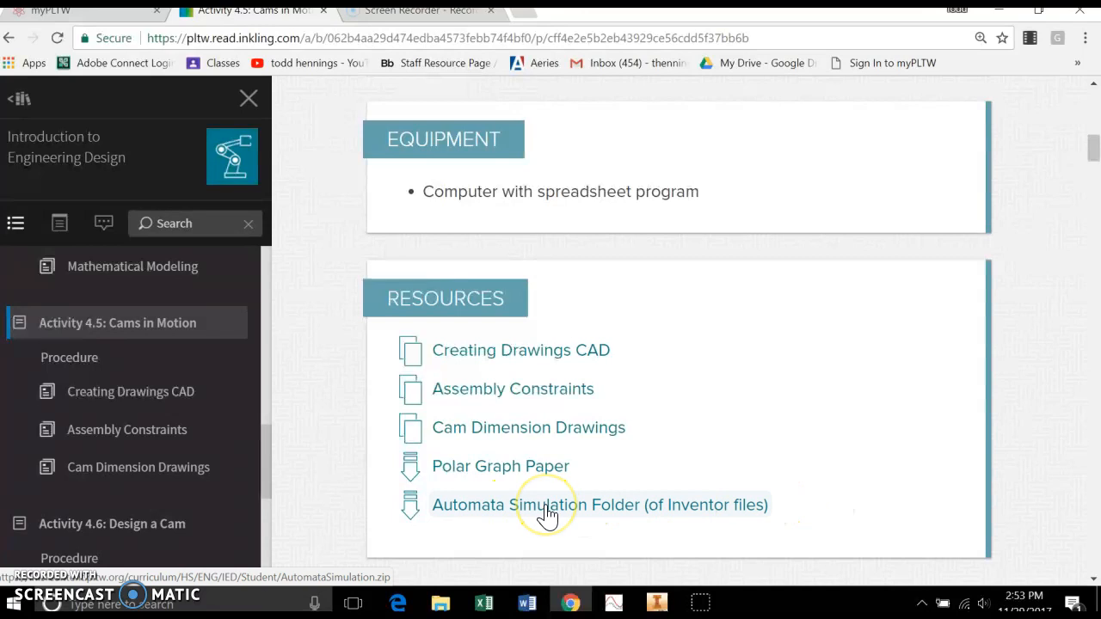
left_click(548, 515)
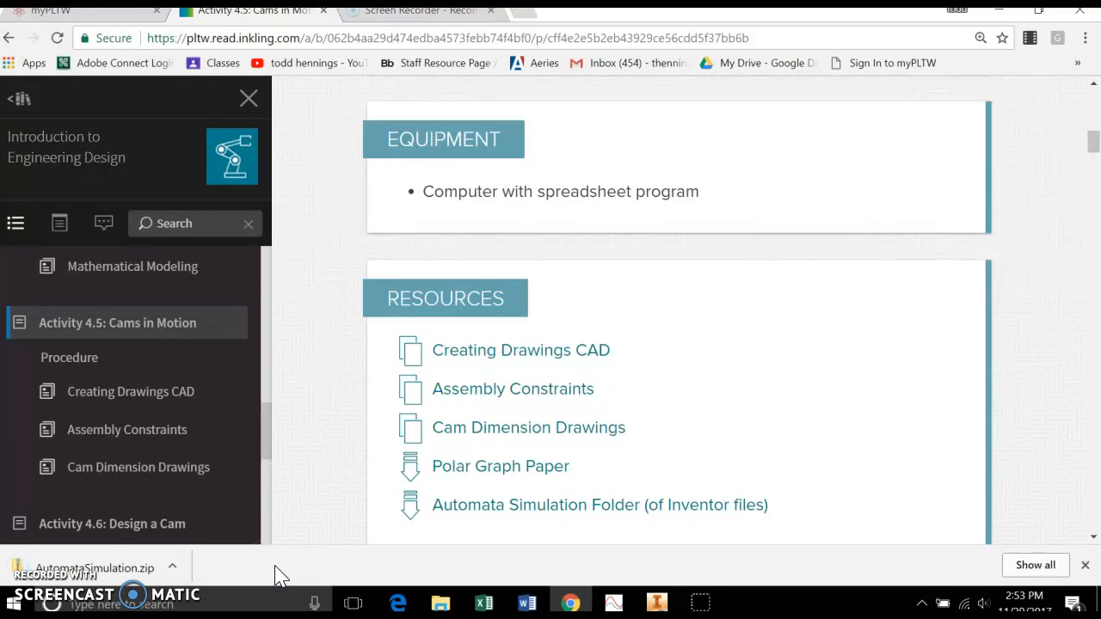
left_click(1007, 17)
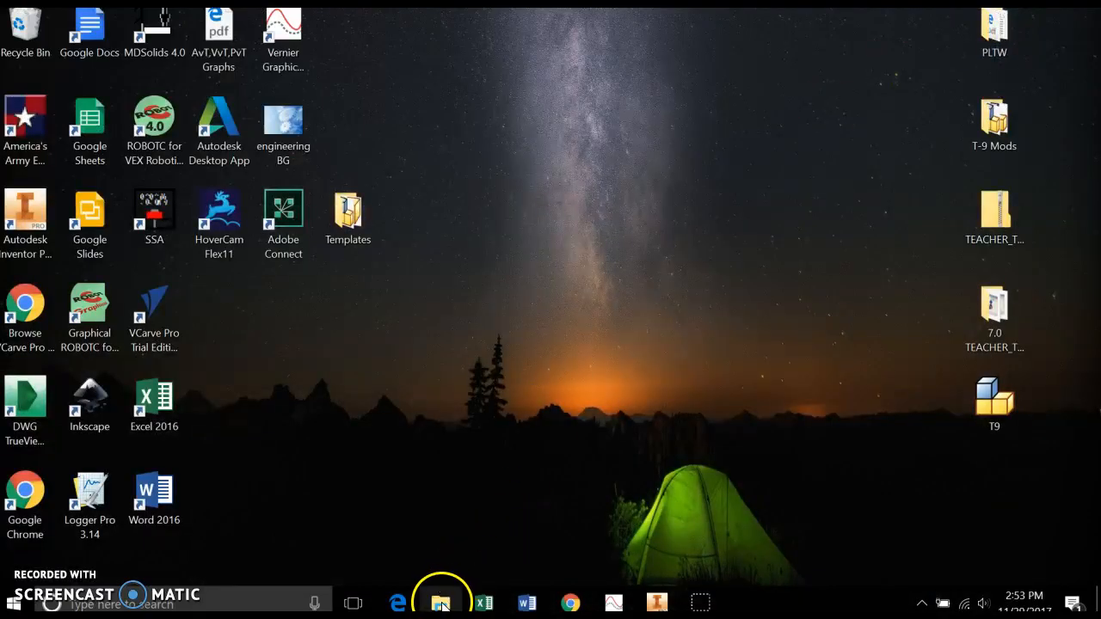
- Copy the AutomataSimulation zip file from the Downloads folder in File Explorer and paste it onto the desktop
left_click(440, 602)
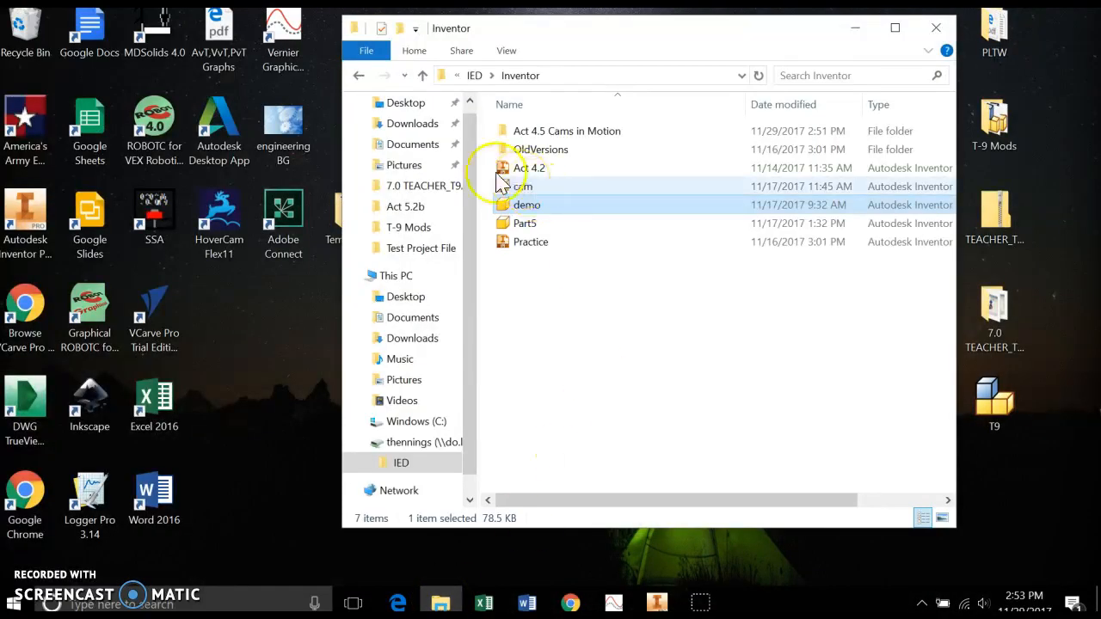
scroll(469, 265, "up", 2)
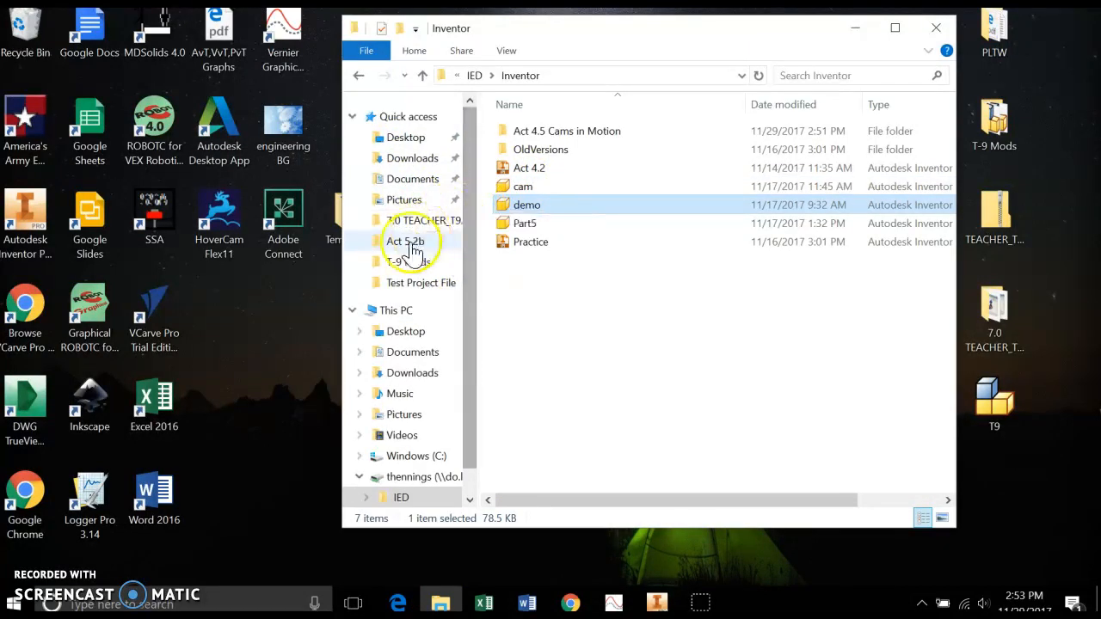
left_click(401, 377)
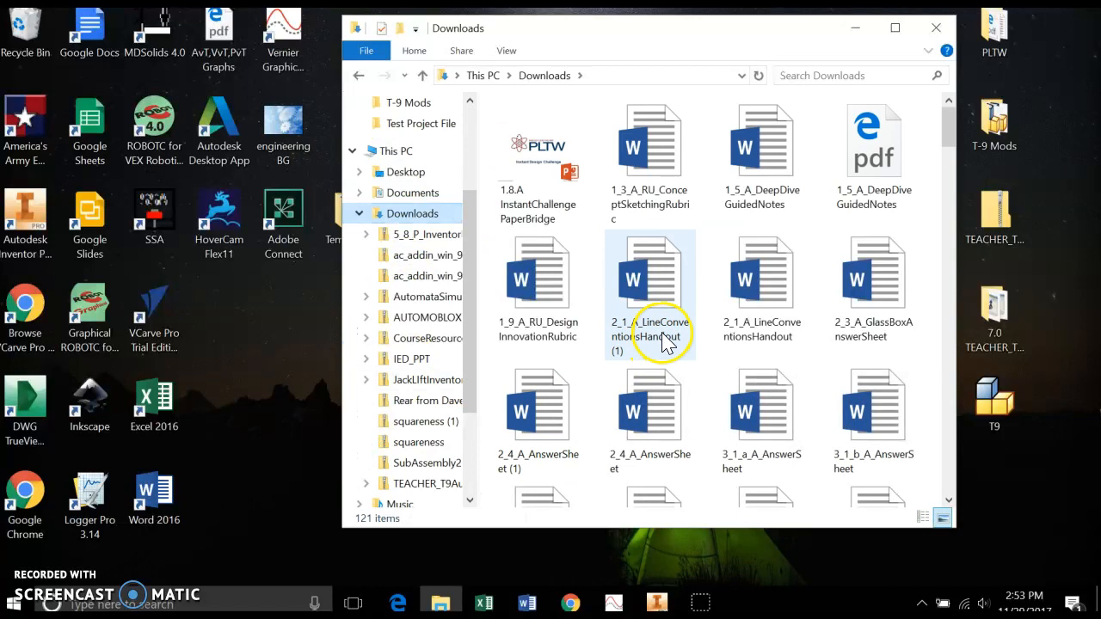
scroll(675, 362, "down", 10)
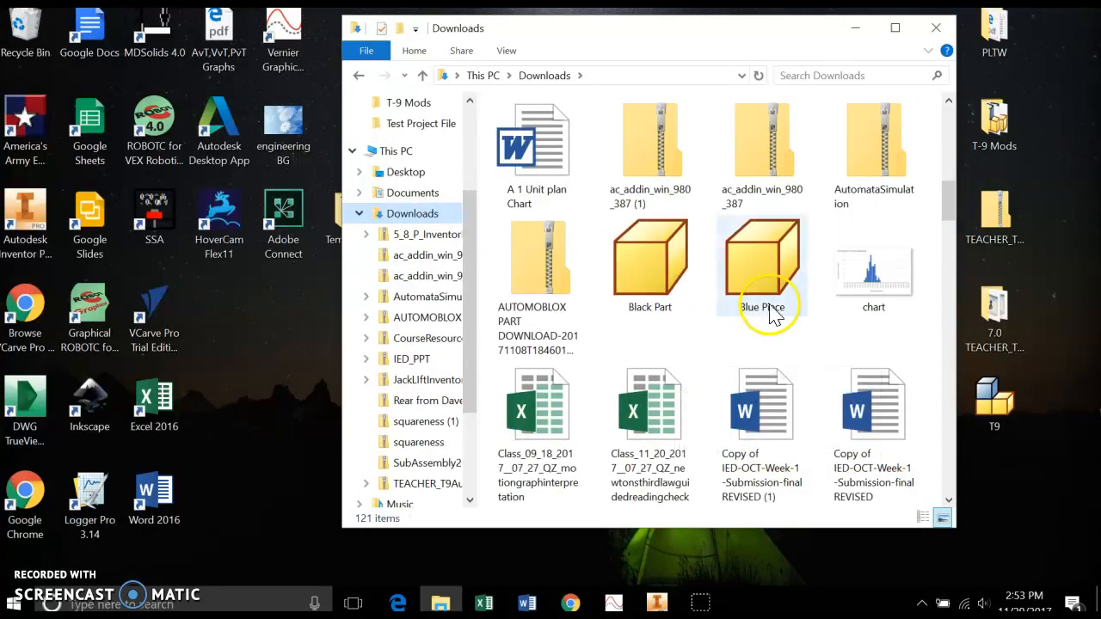
left_click(864, 155)
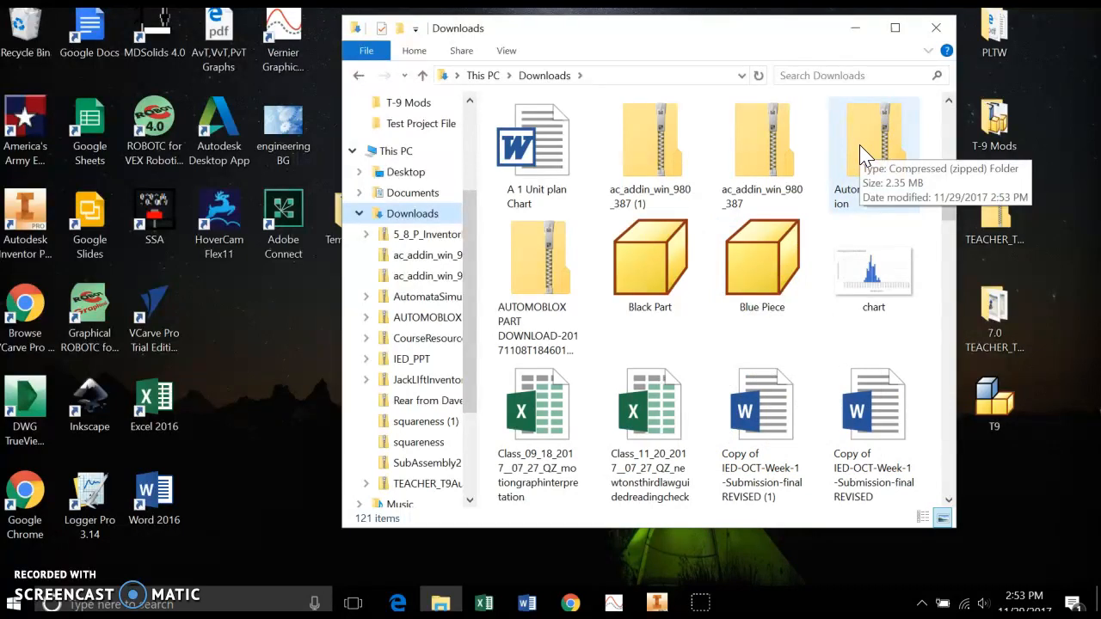
right_click(861, 150)
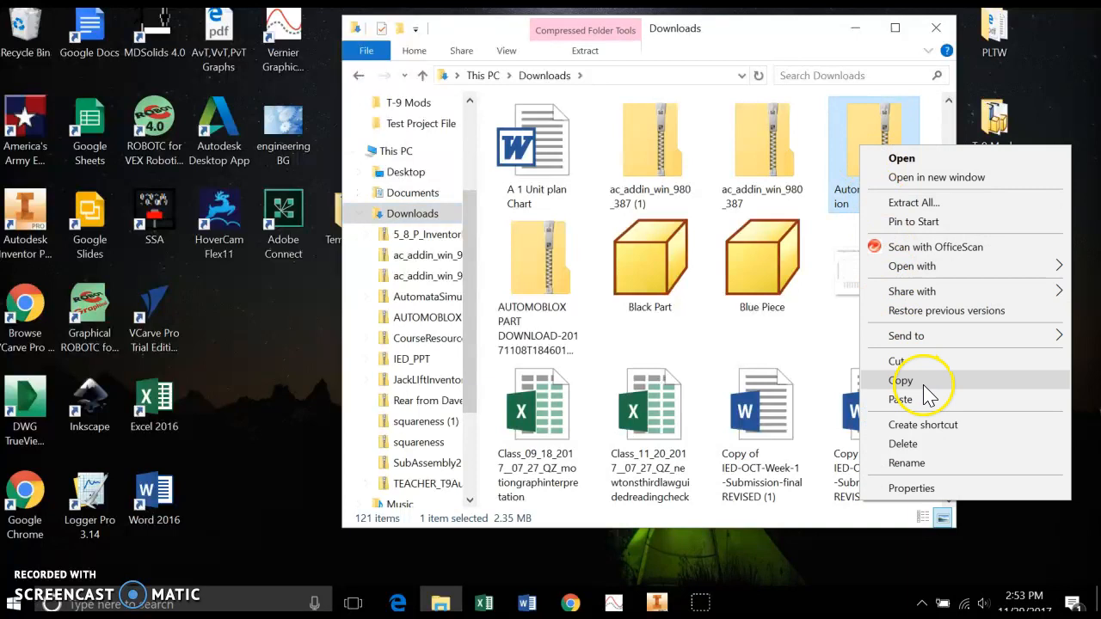
left_click(900, 381)
left_click(855, 28)
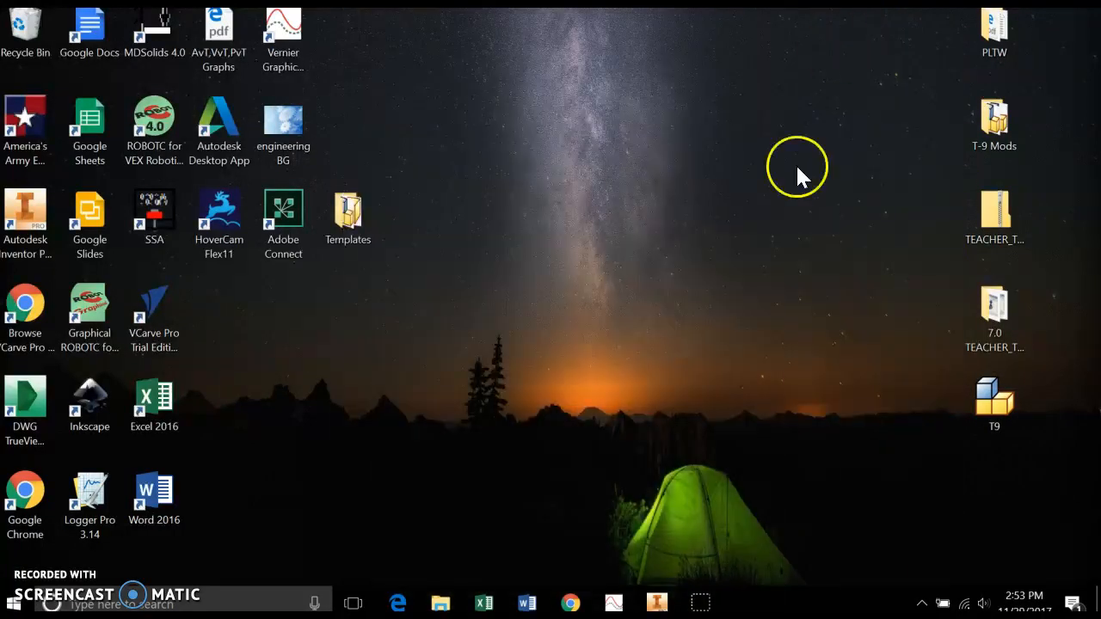
right_click(687, 160)
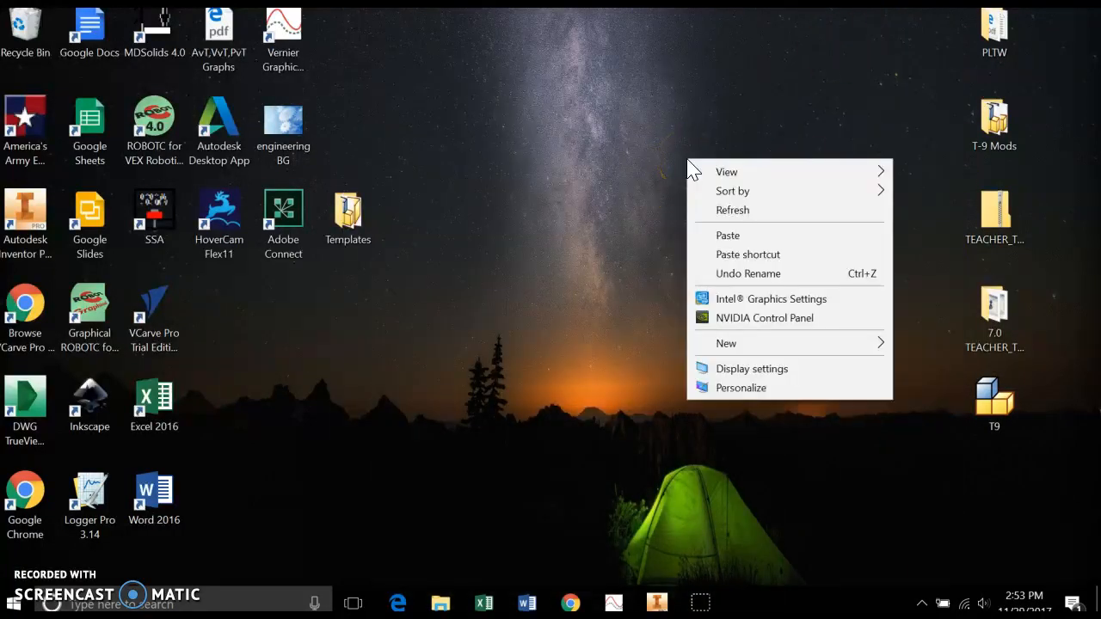
mouse_move(781, 343)
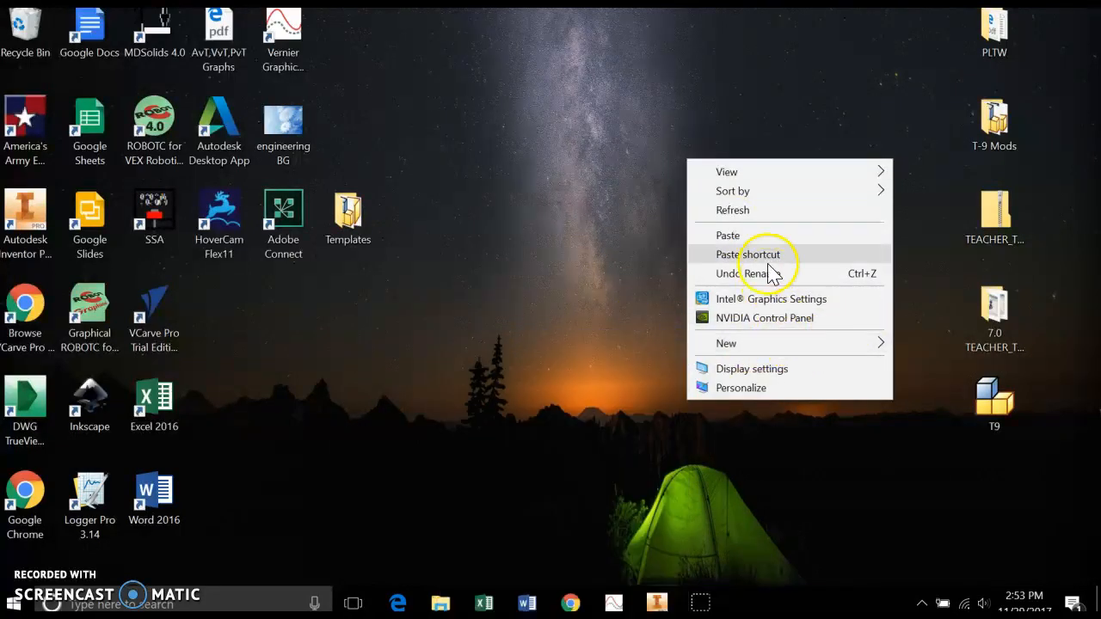
left_click(743, 234)
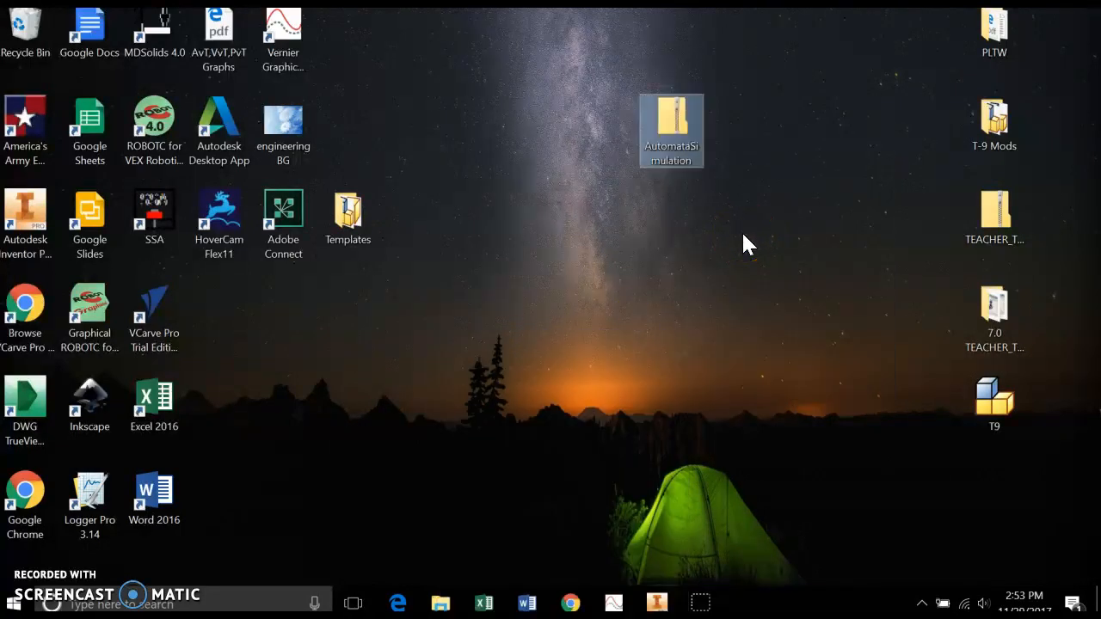
- Open the AutomataSimulation zip on the desktop and copy everything inside its AutomataSimulation folder, from OldVersions through ruler
double_click(675, 129)
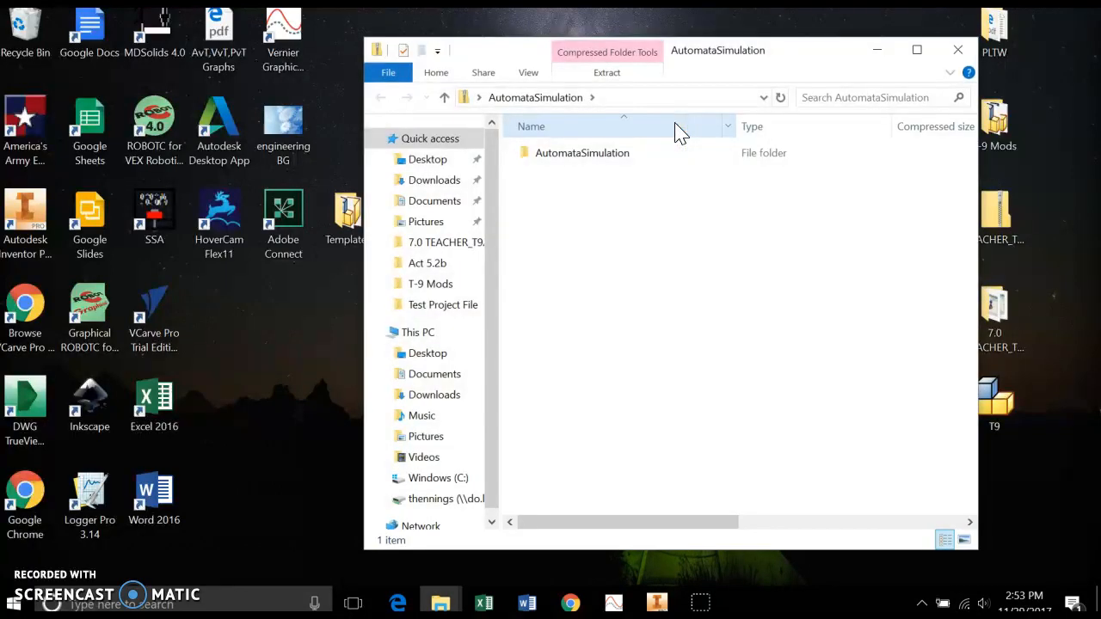
double_click(570, 155)
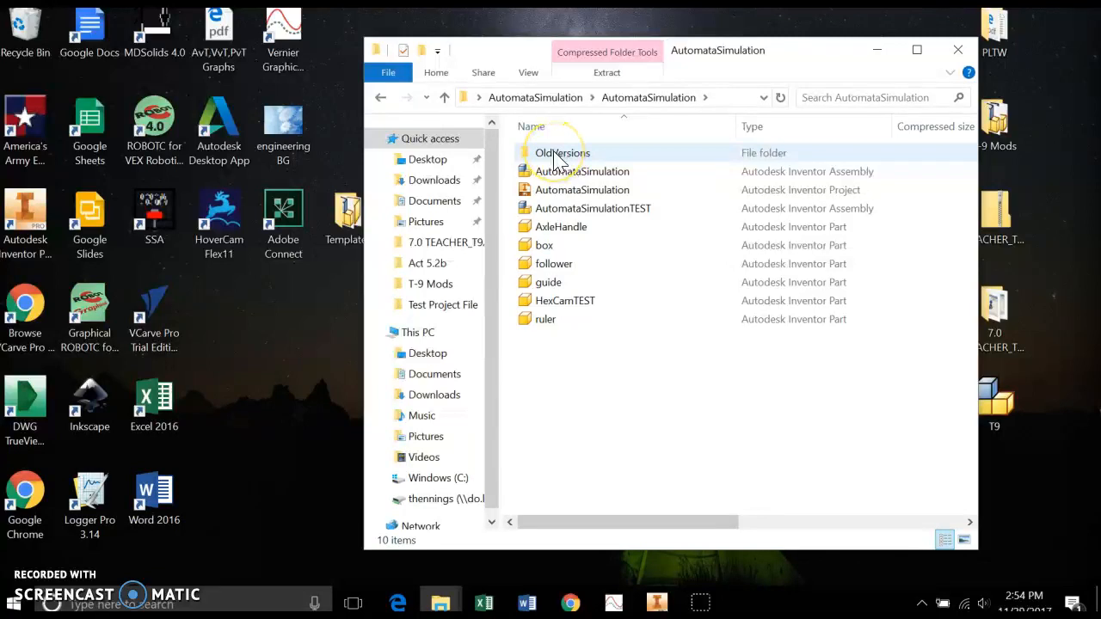
left_click(564, 155)
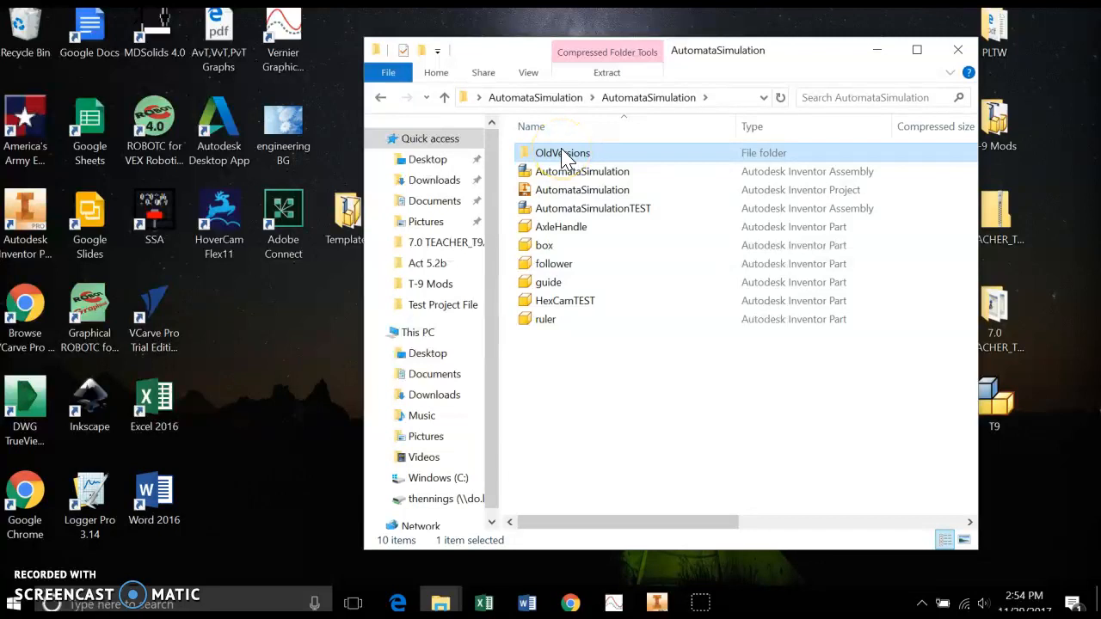
left_click(551, 323, "shift")
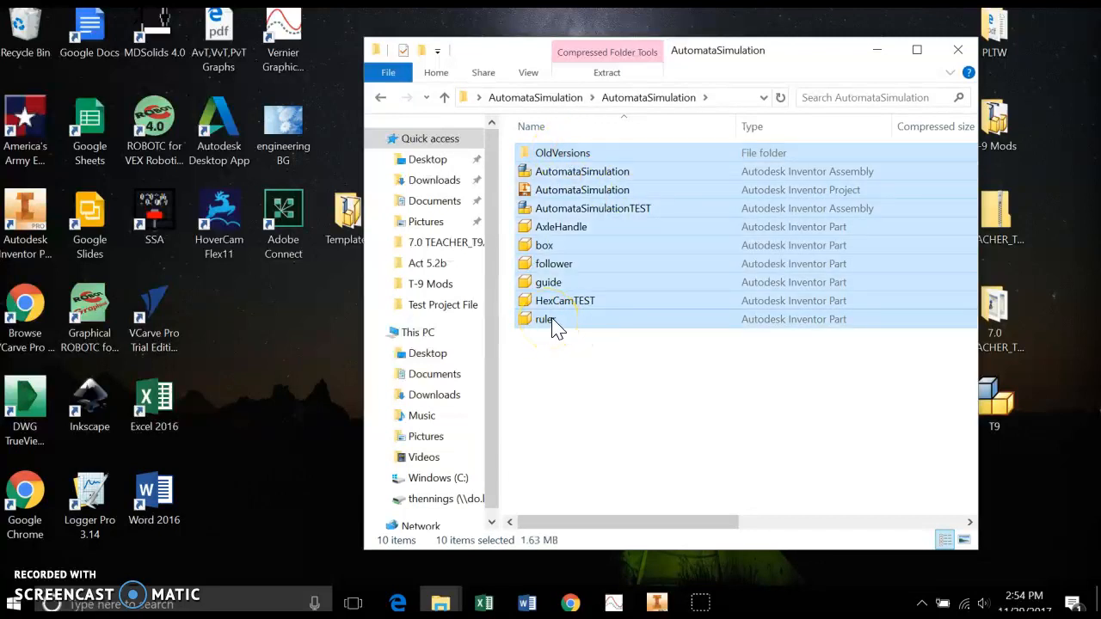
right_click(555, 328)
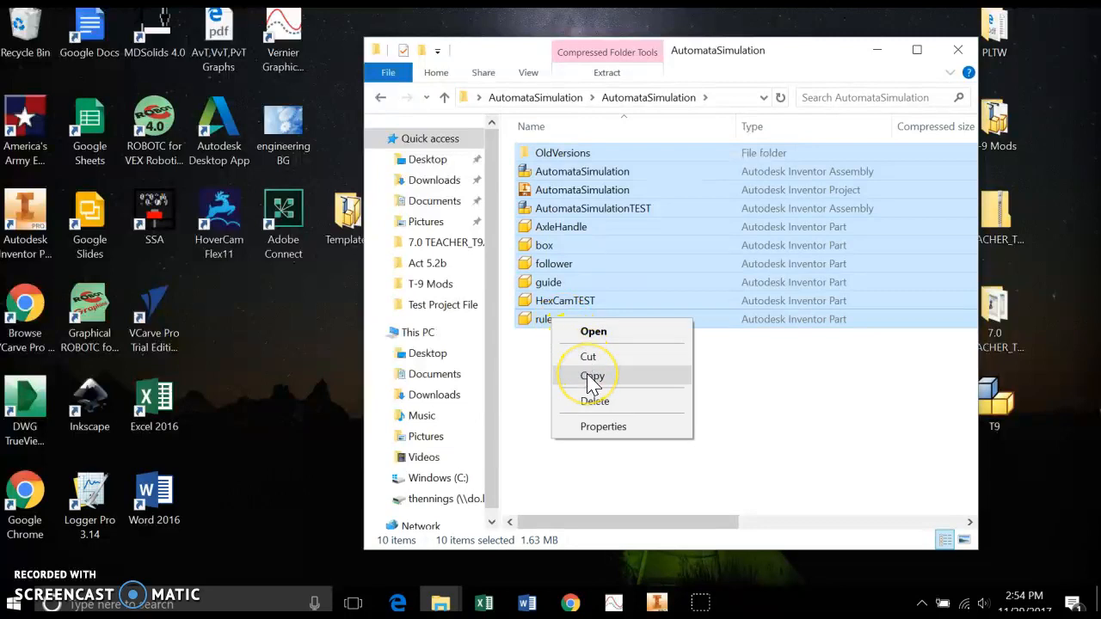
left_click(592, 376)
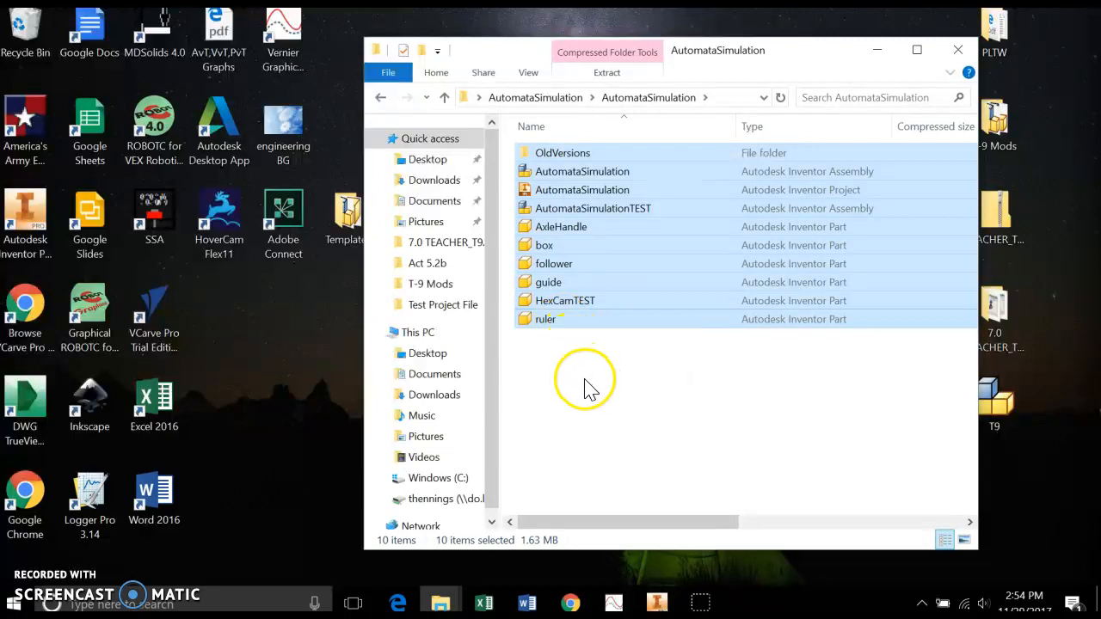
- Paste the copied files into the Act 4.5 Cams in Motion folder under IED > Inventor on the H drive
scroll(496, 307, "down", 1)
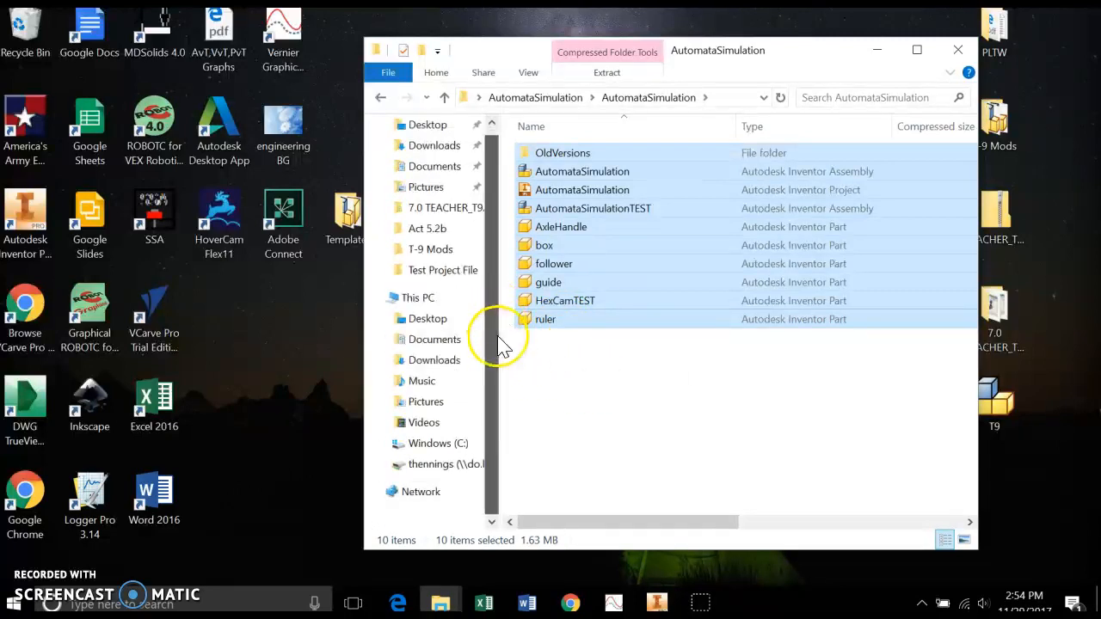
left_click(420, 467)
left_click(551, 158)
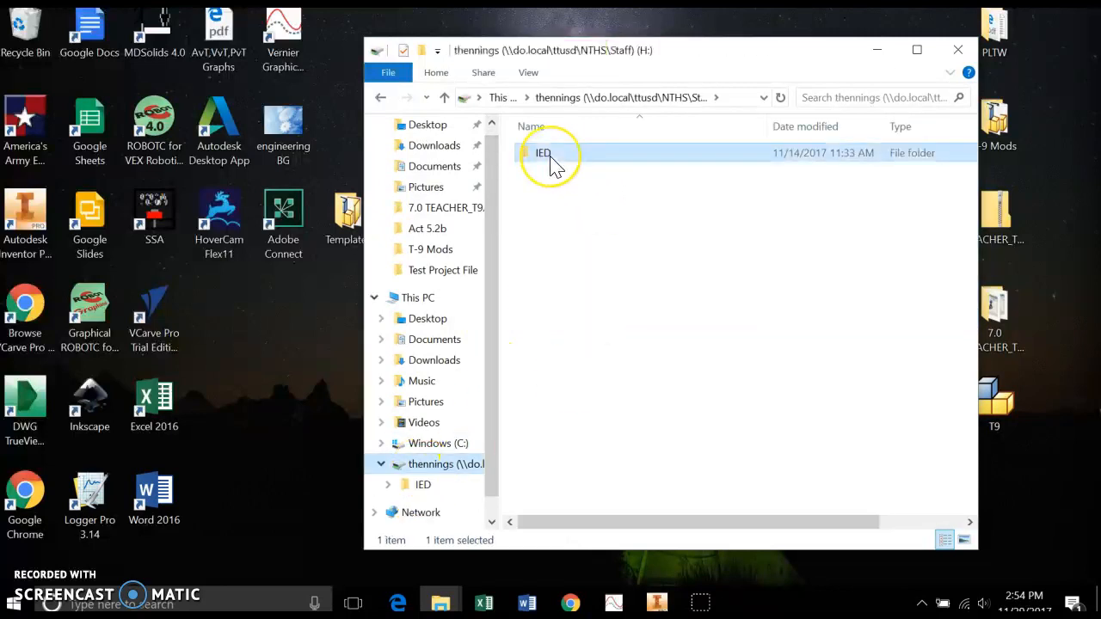
double_click(553, 163)
double_click(552, 164)
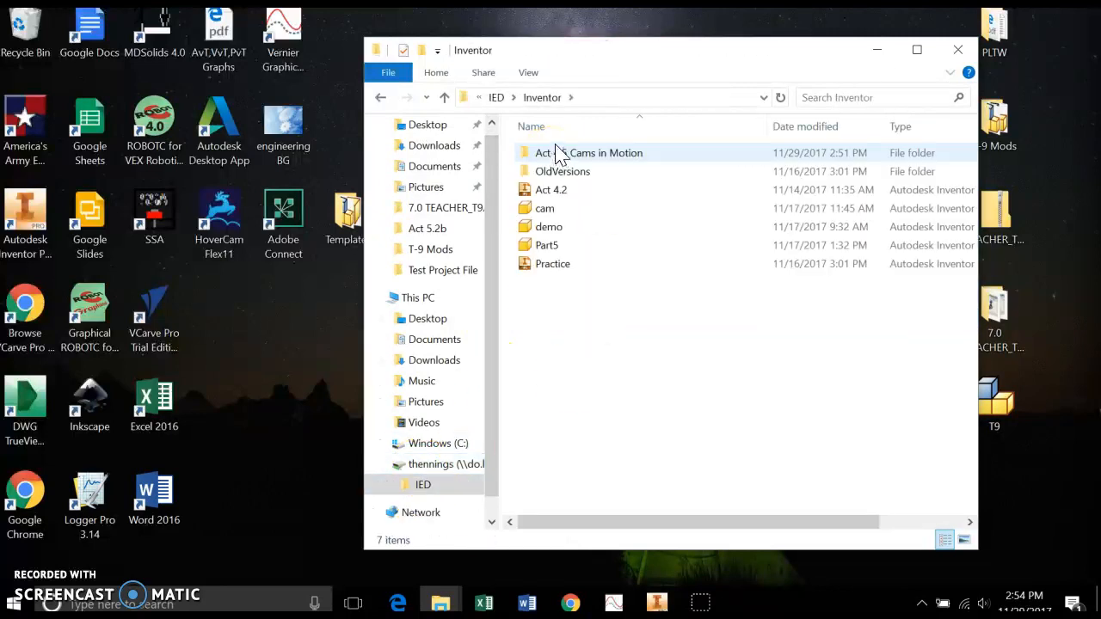
double_click(556, 159)
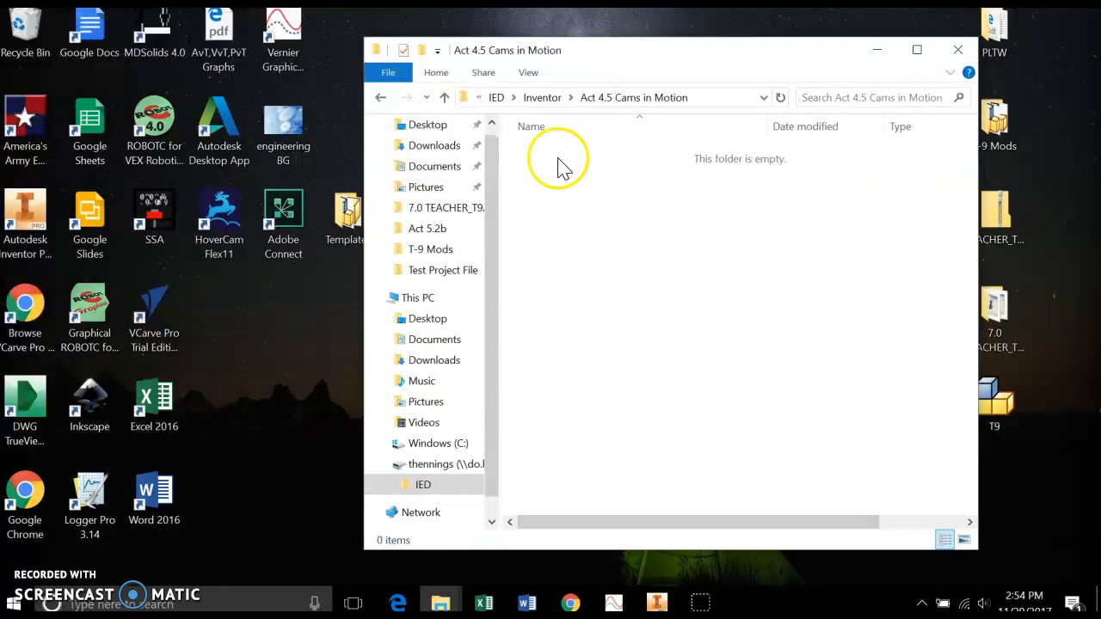
right_click(582, 198)
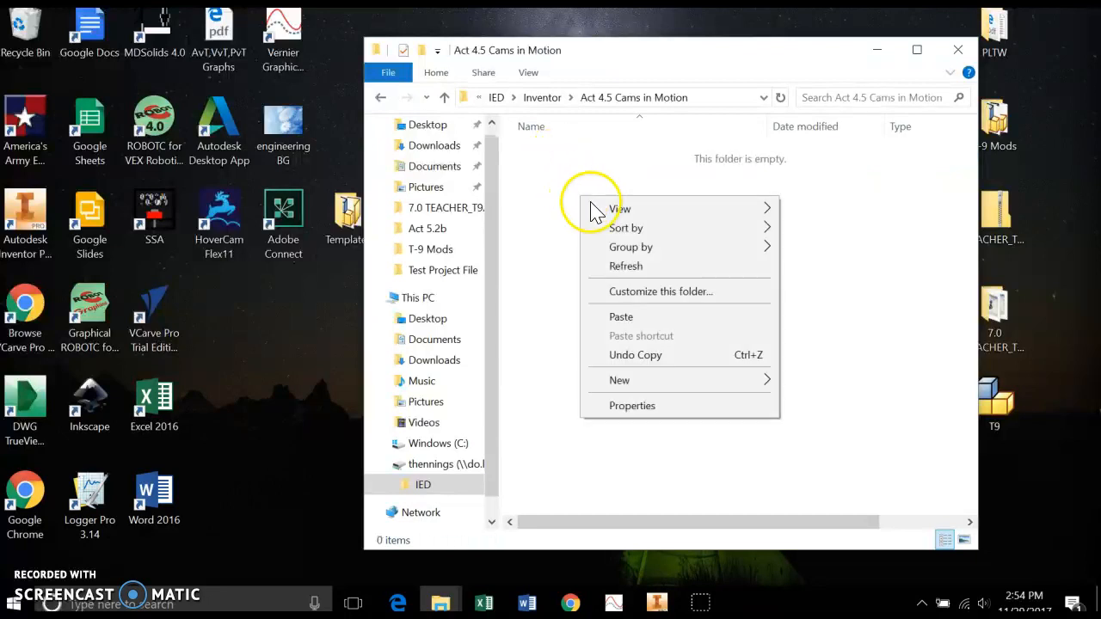
left_click(630, 320)
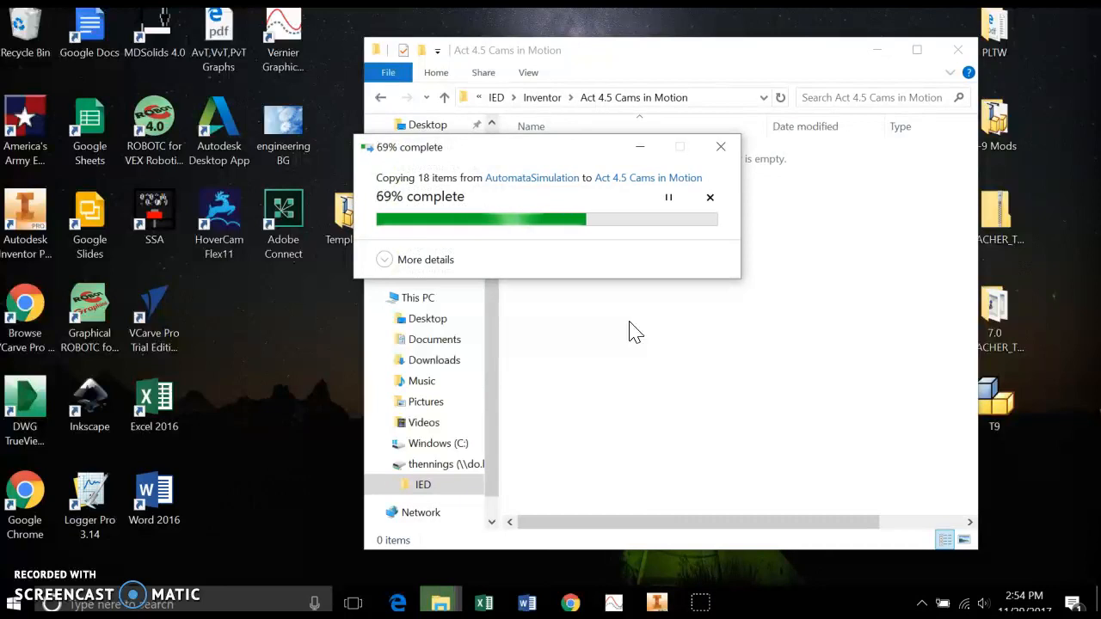
left_click(652, 400)
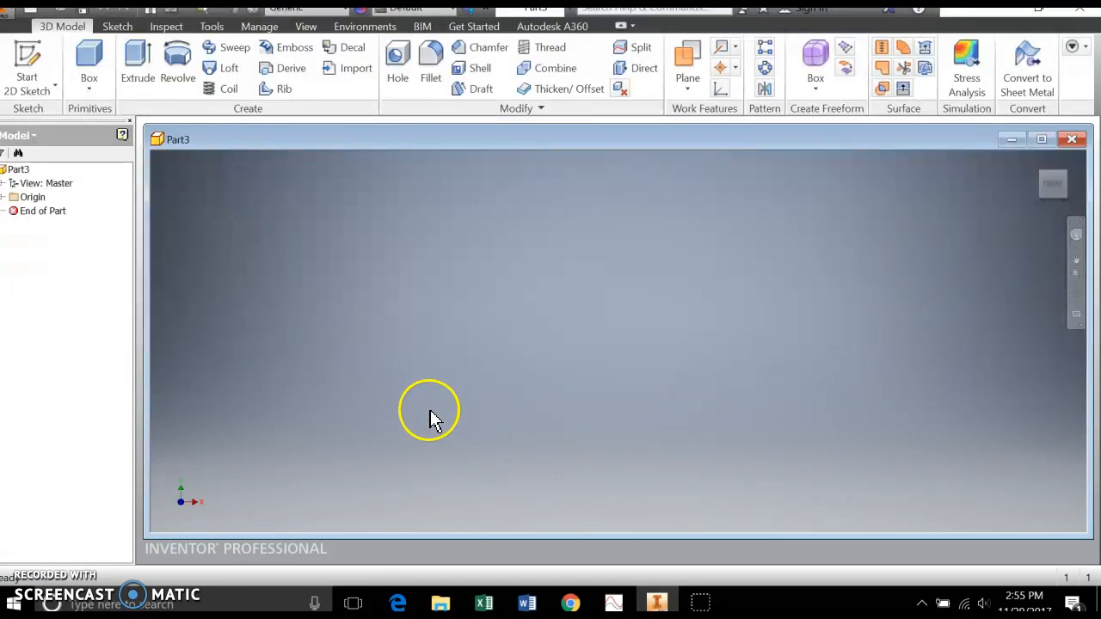
- In Autodesk Inventor, open the project manager and start creating a New Single User Project
left_click(17, 24)
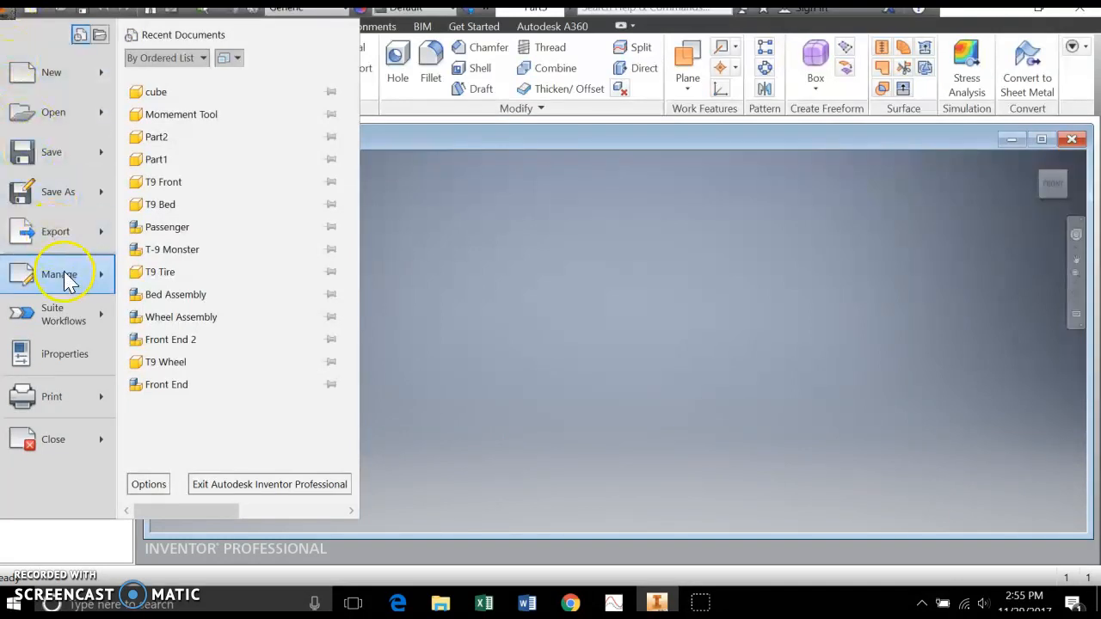
mouse_move(69, 279)
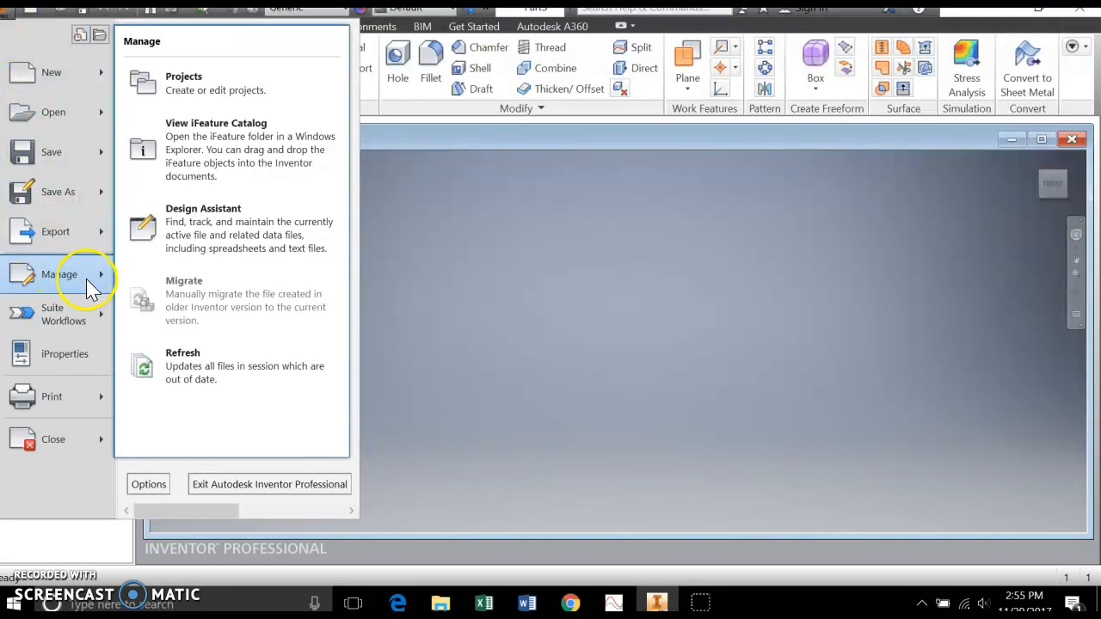
left_click(163, 81)
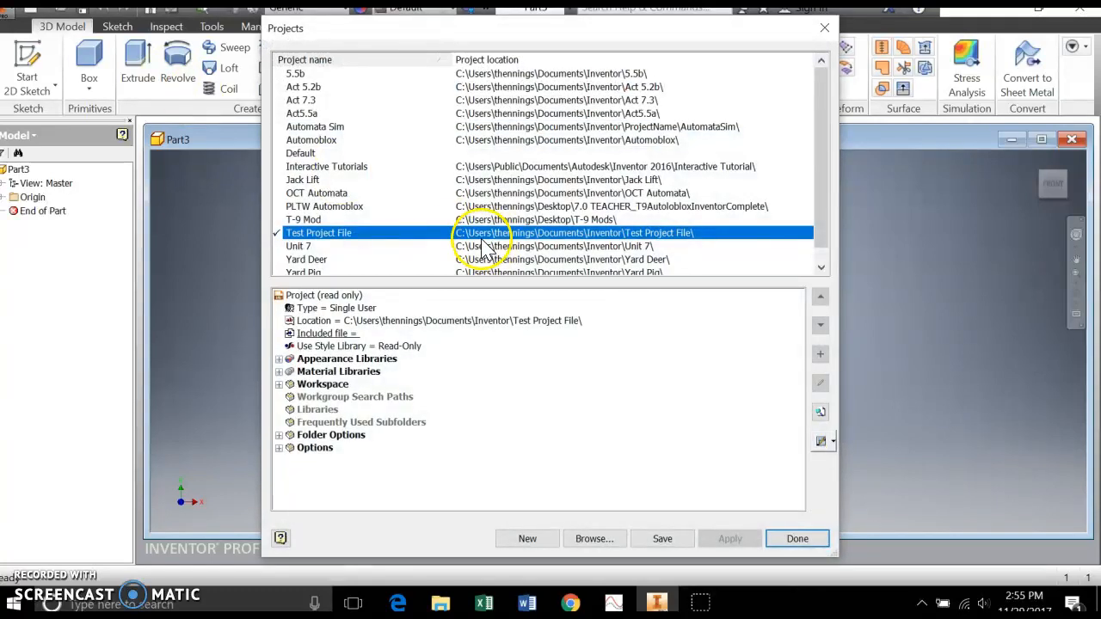
left_click(525, 538)
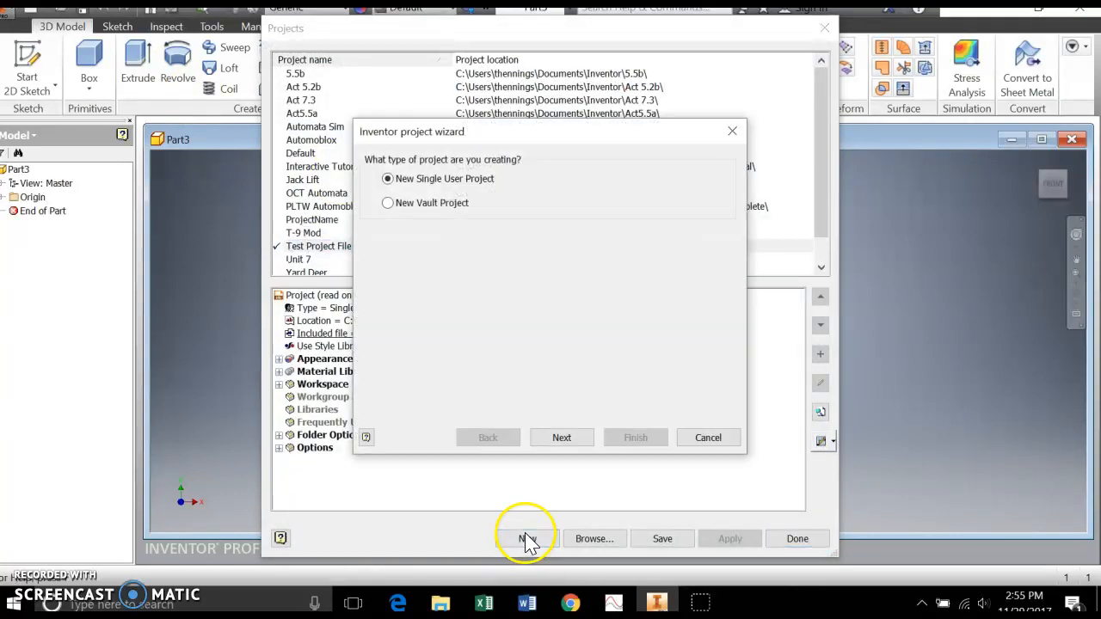
left_click(563, 438)
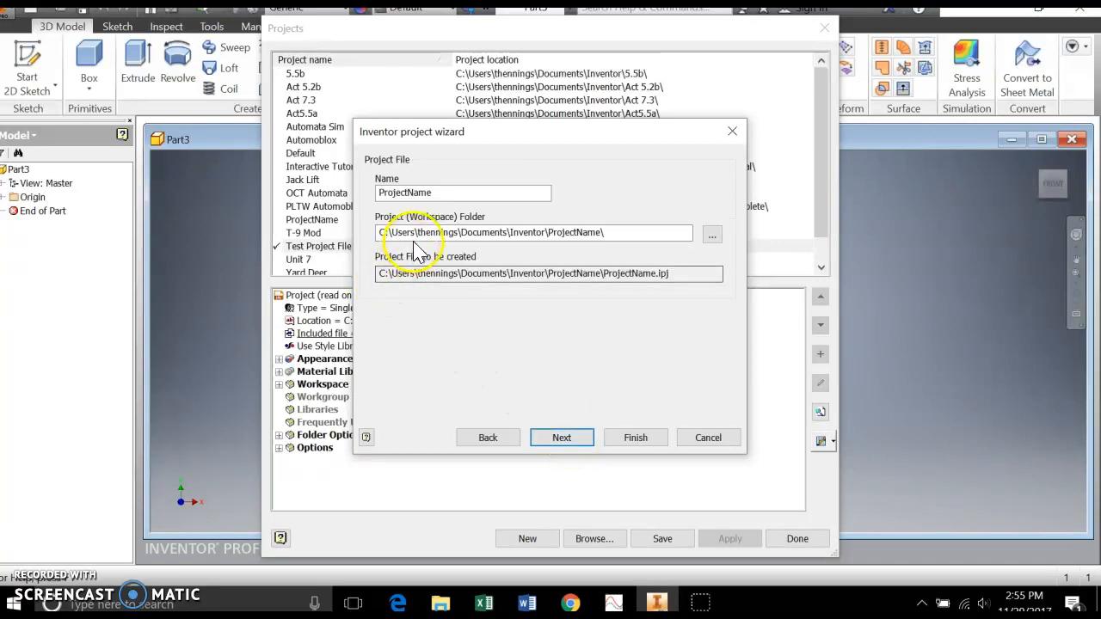
- Set the project's workspace folder to H:\IED\Inventor\Act 4.5 Cams in Motion
left_click(712, 237)
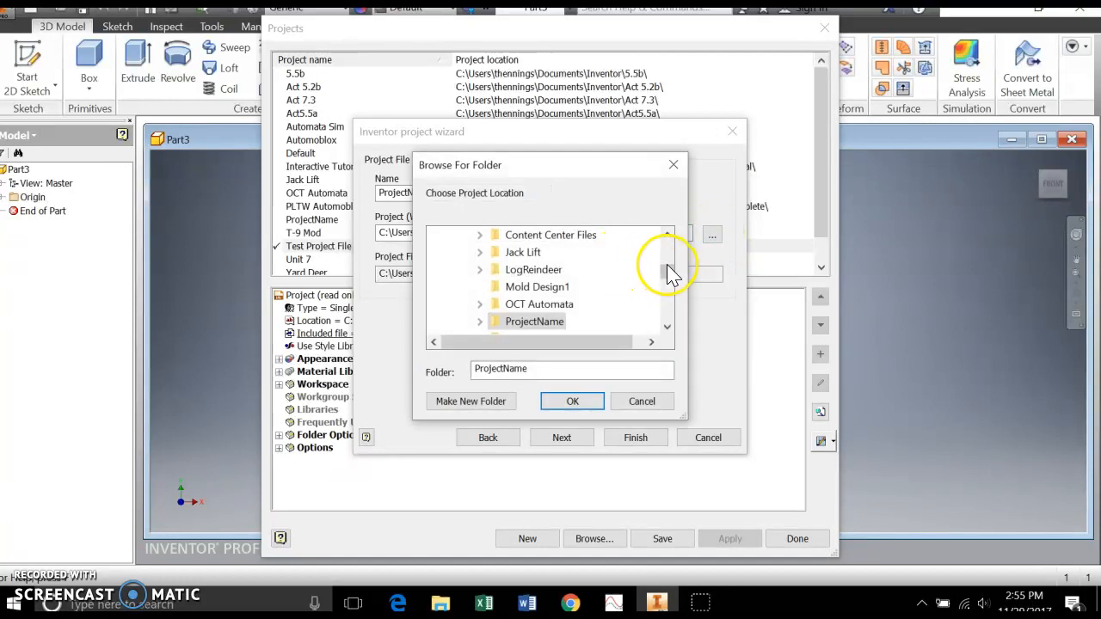
left_click_drag(671, 273, 671, 251)
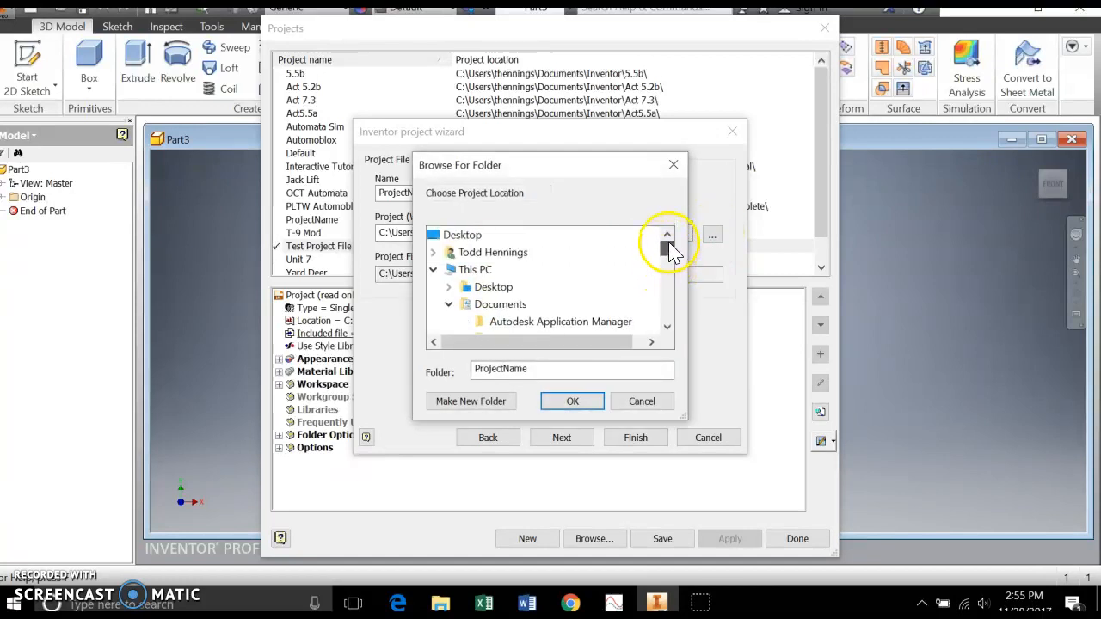
left_click(479, 278)
left_click_drag(668, 246, 674, 311)
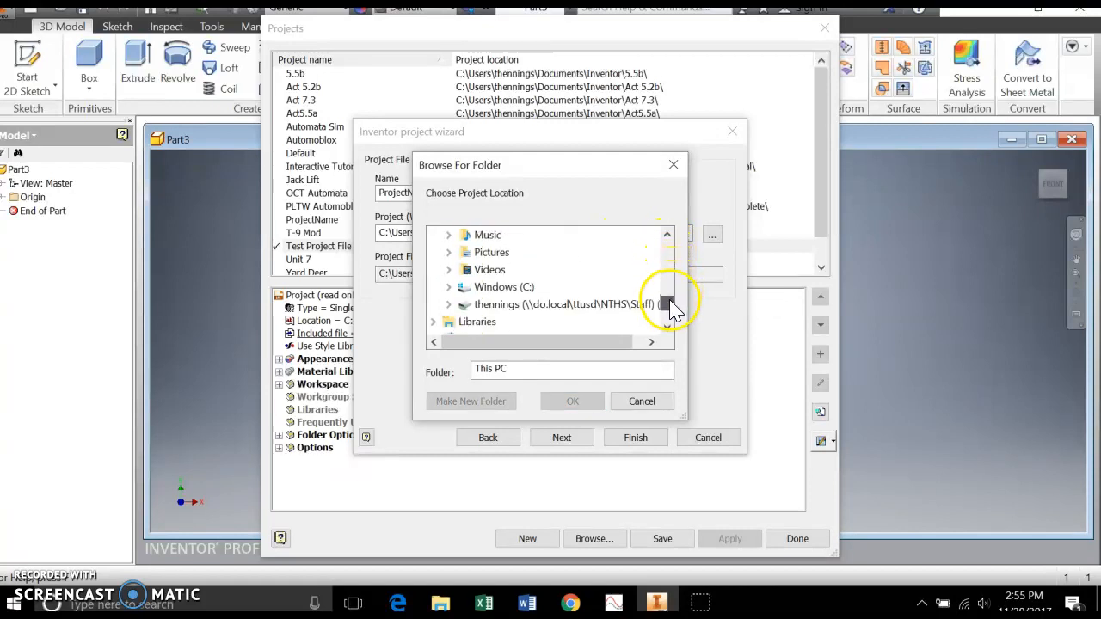
left_click(605, 308)
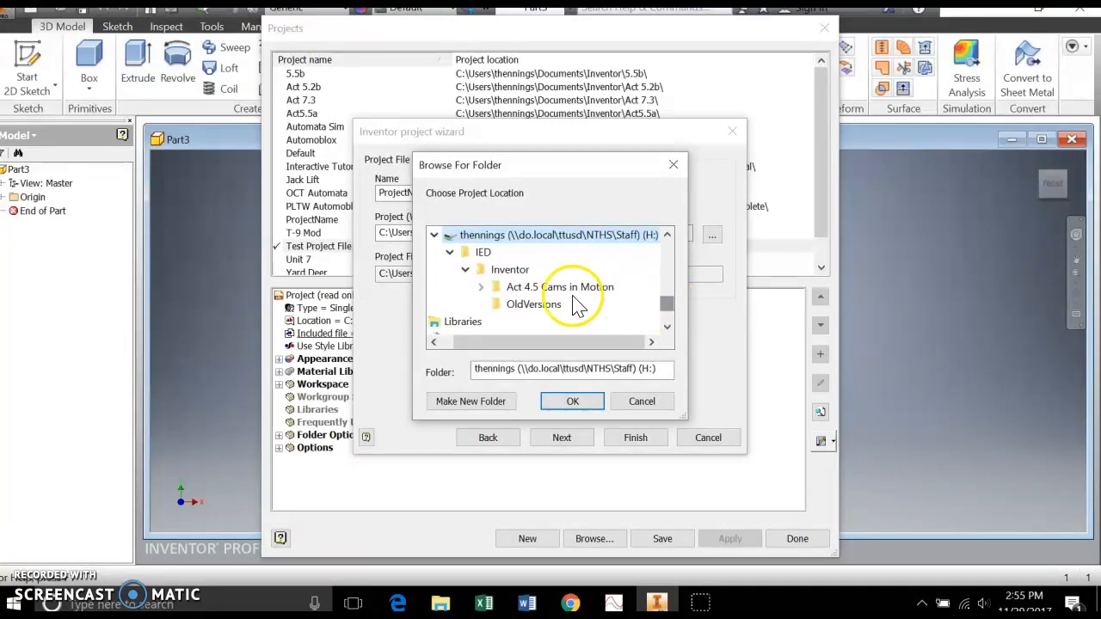
left_click(522, 291)
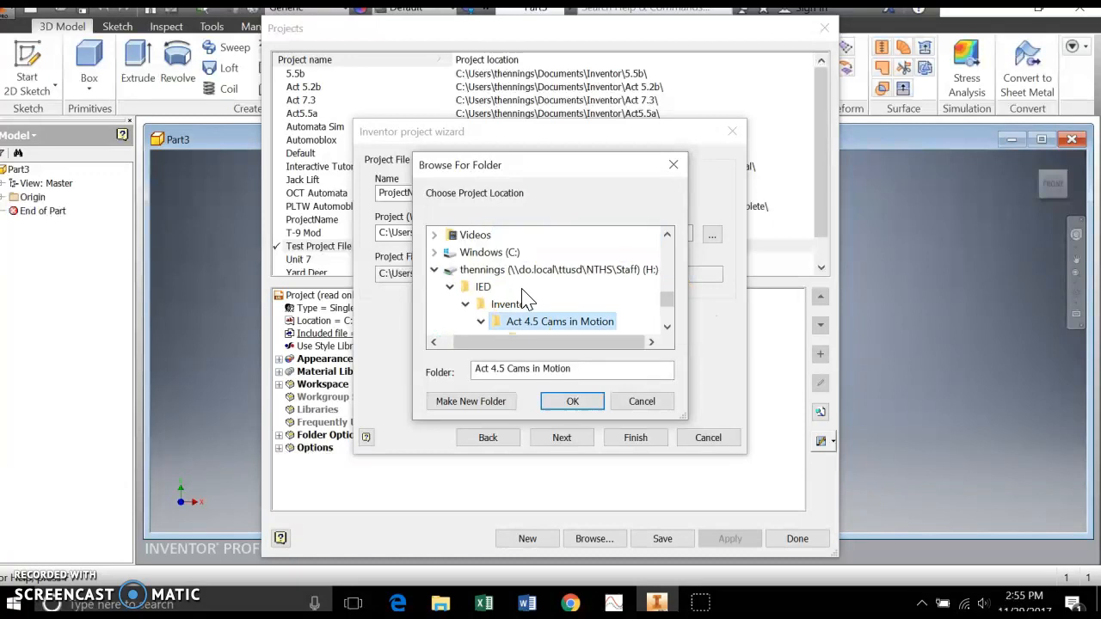
left_click(572, 402)
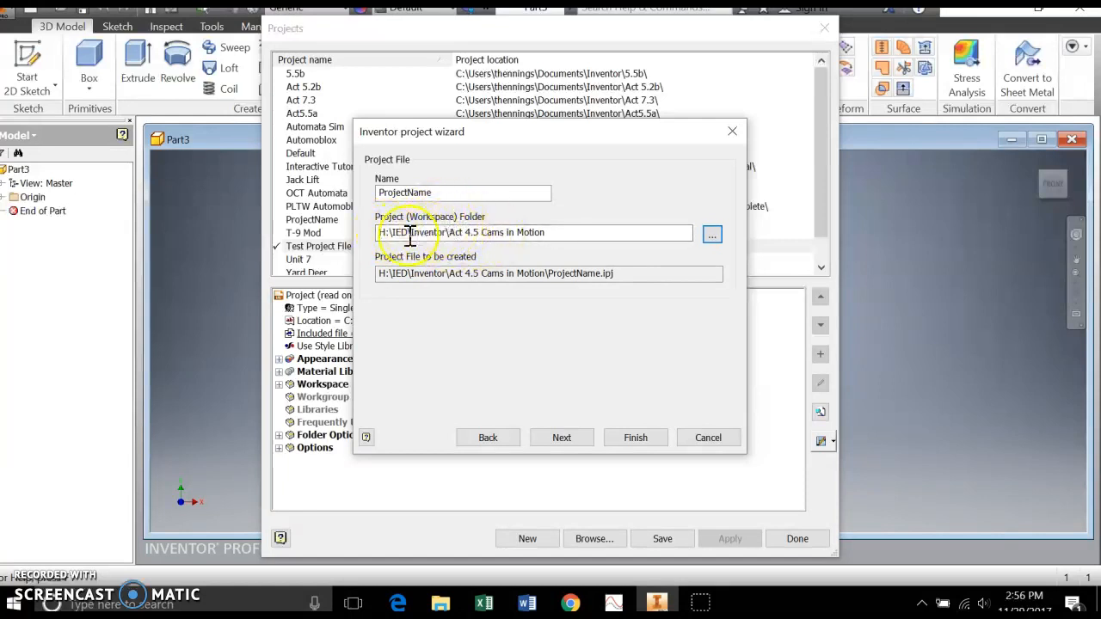
- Name the project "Act 4.5", finish the project wizard without adding libraries, and dismiss the message
double_click(457, 193)
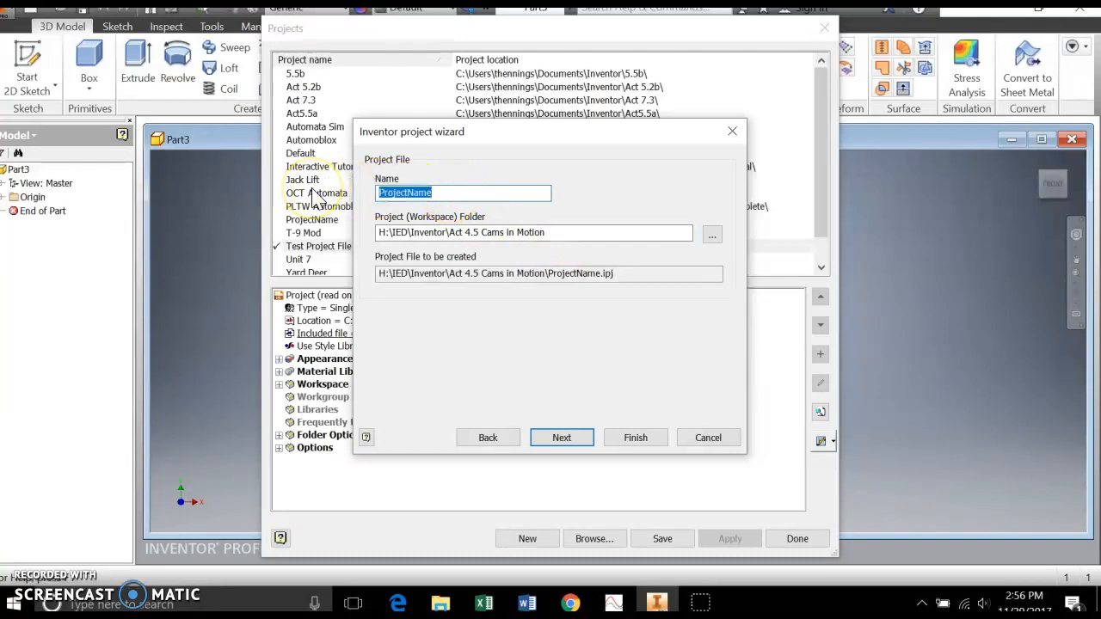
type("Act 4.5")
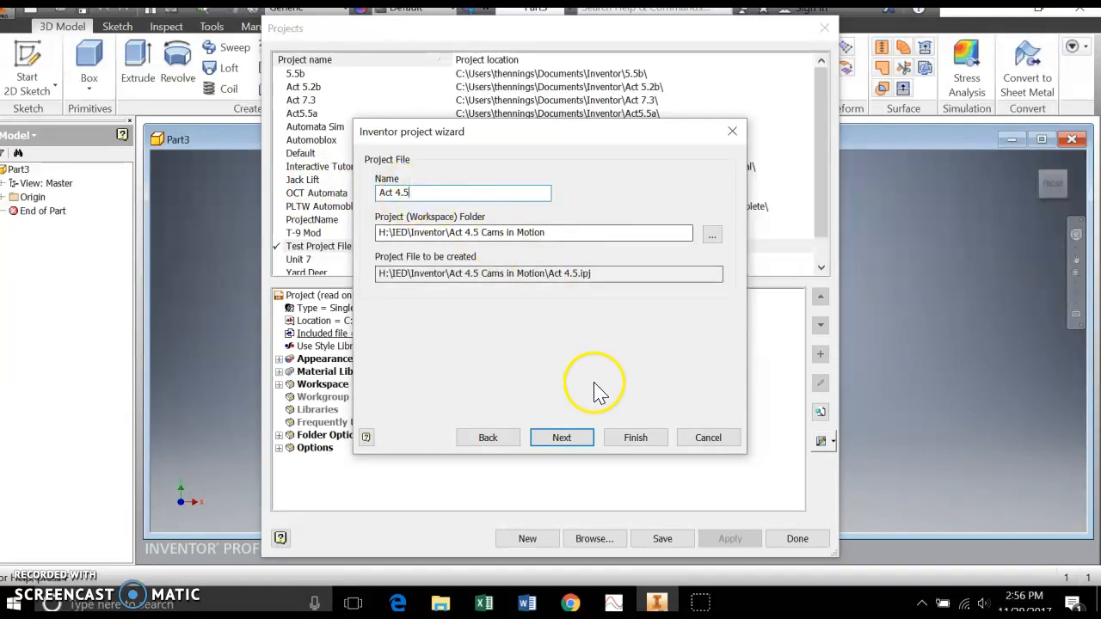
left_click(579, 445)
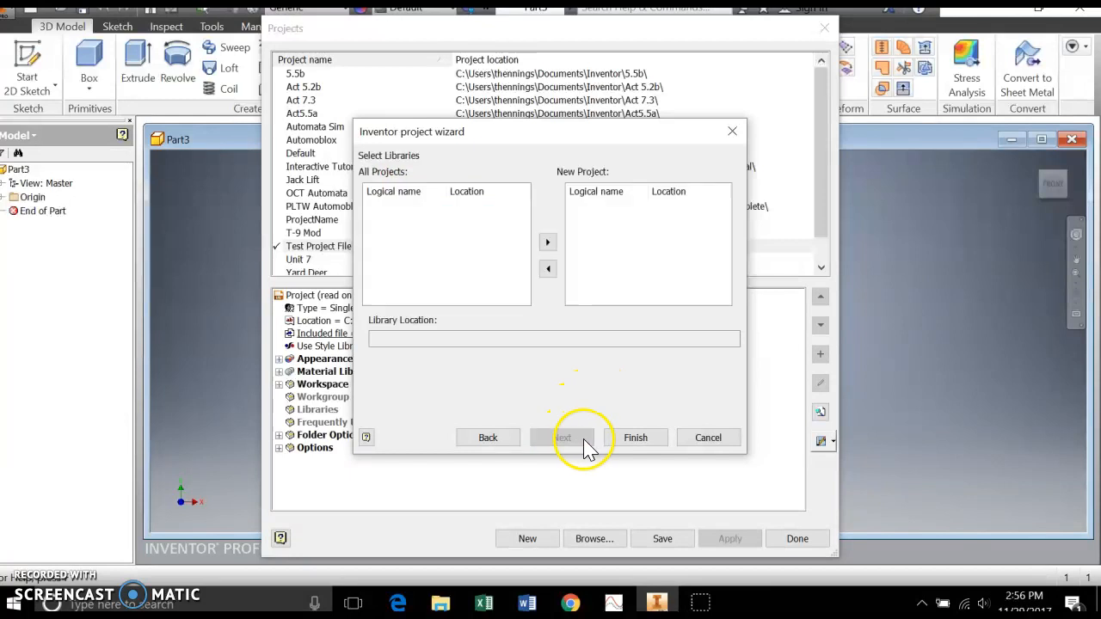
left_click(637, 438)
left_click(704, 343)
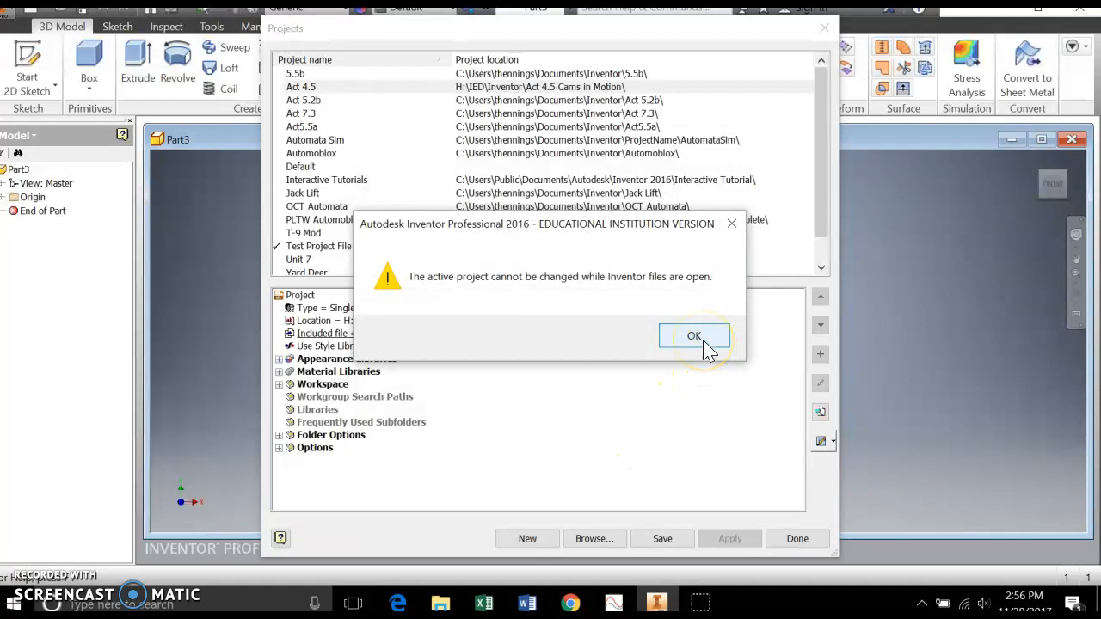
left_click(699, 338)
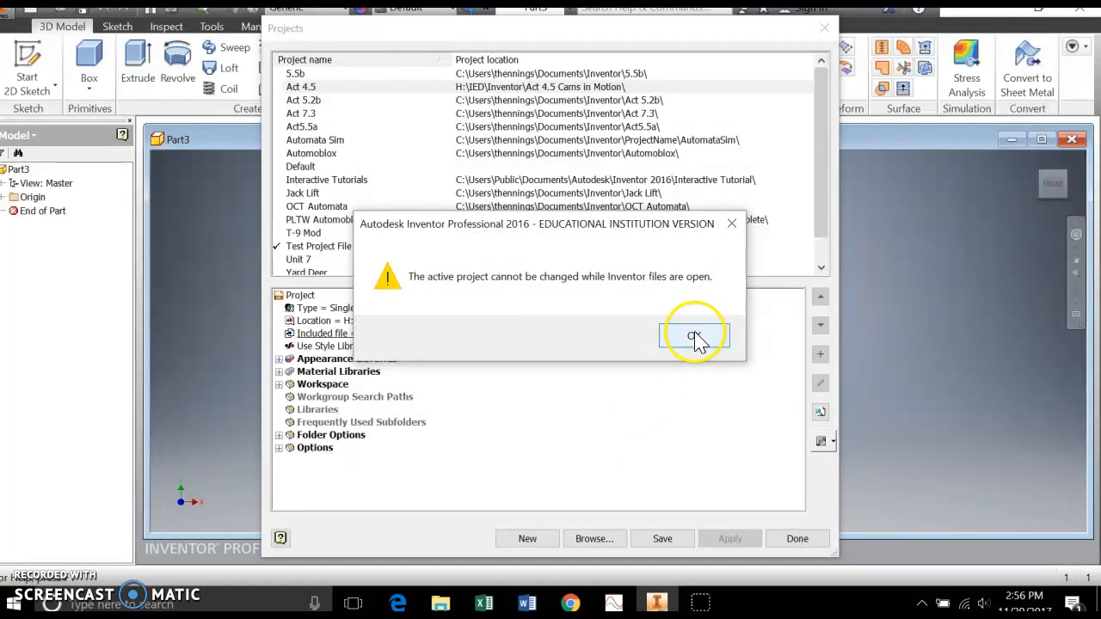
left_click(695, 339)
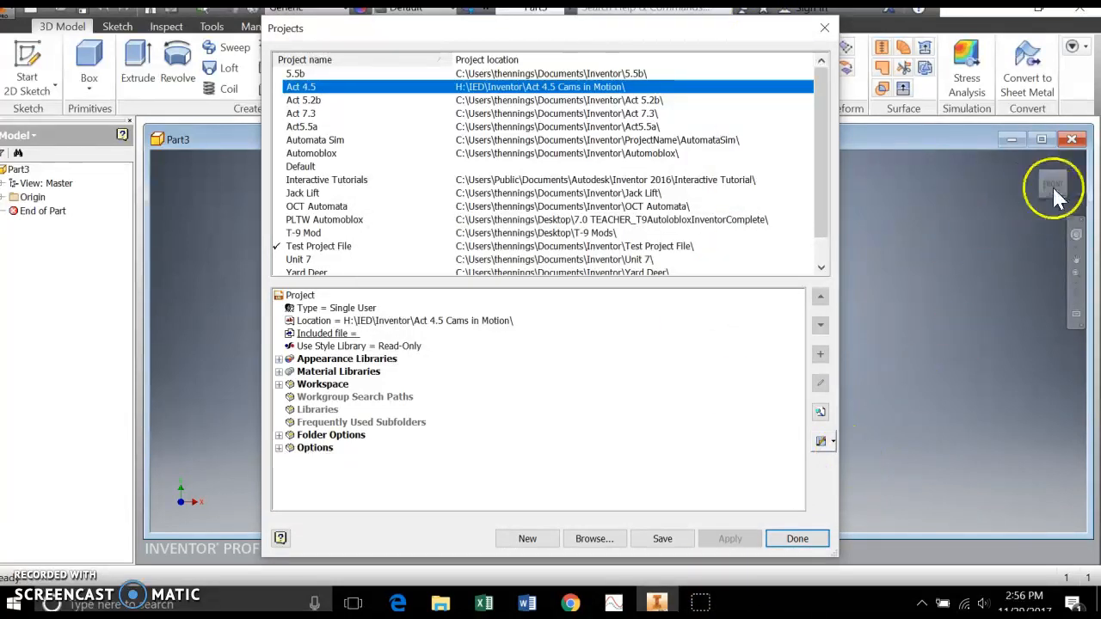
- Close the open part file and make Act 4.5 the active project
left_click(1071, 139)
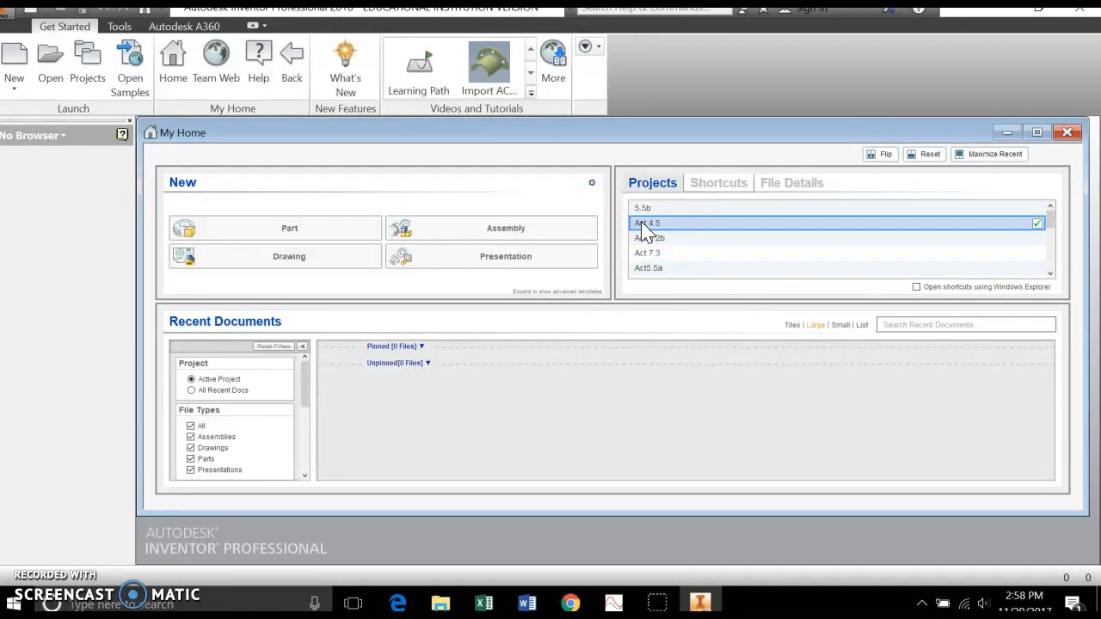
left_click(1038, 224)
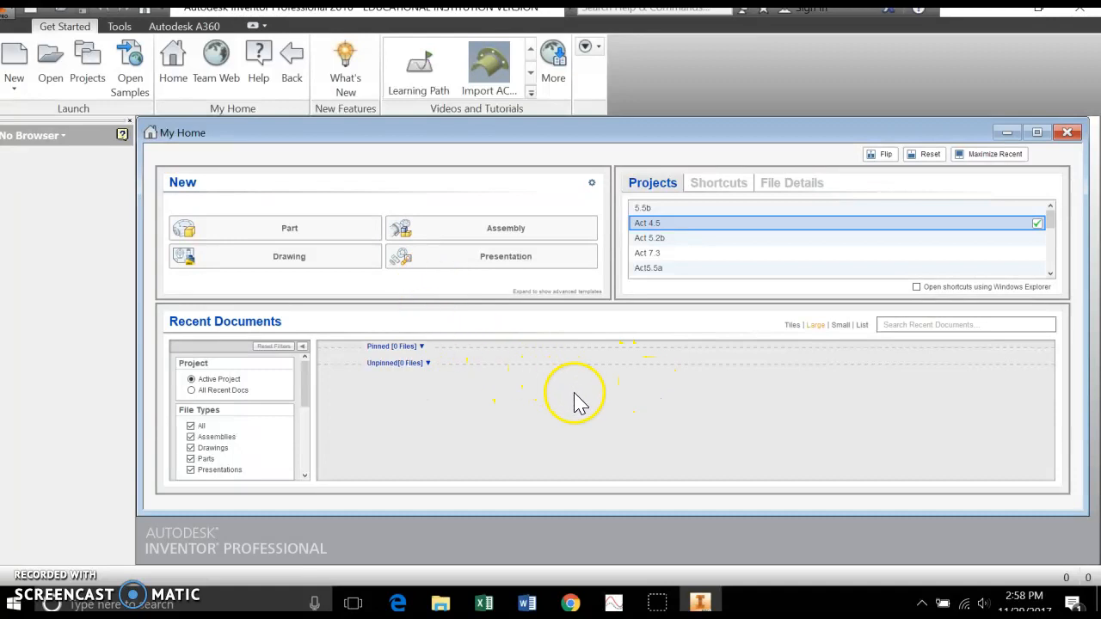
- Check the names, types and sizes of the Inventor files in the project's workspace folder without opening any
left_click(49, 62)
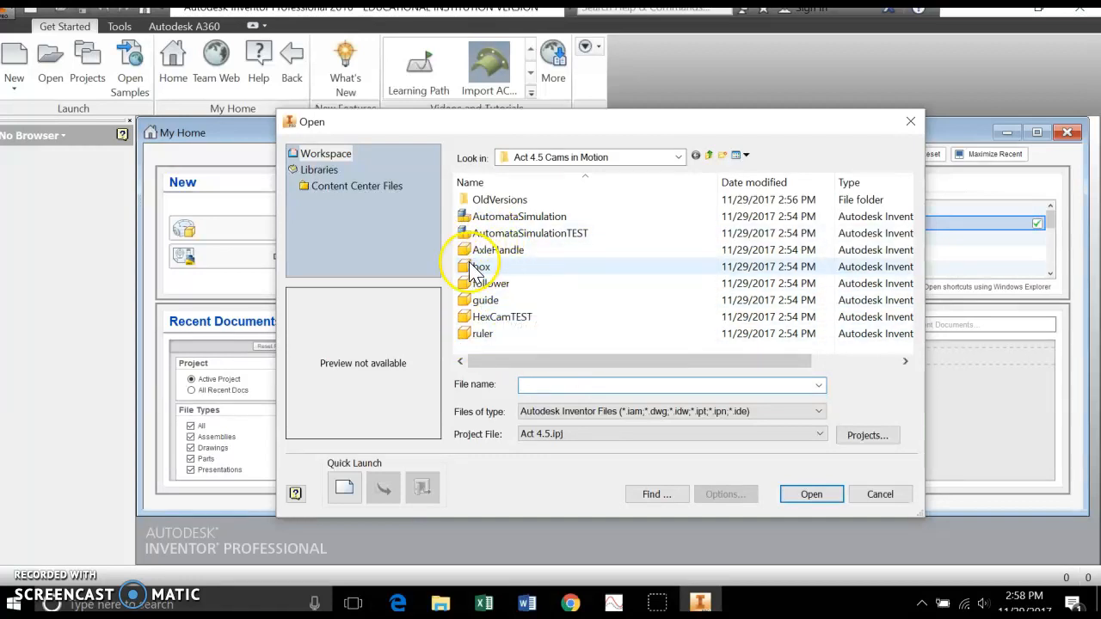
left_click_drag(519, 370, 651, 374)
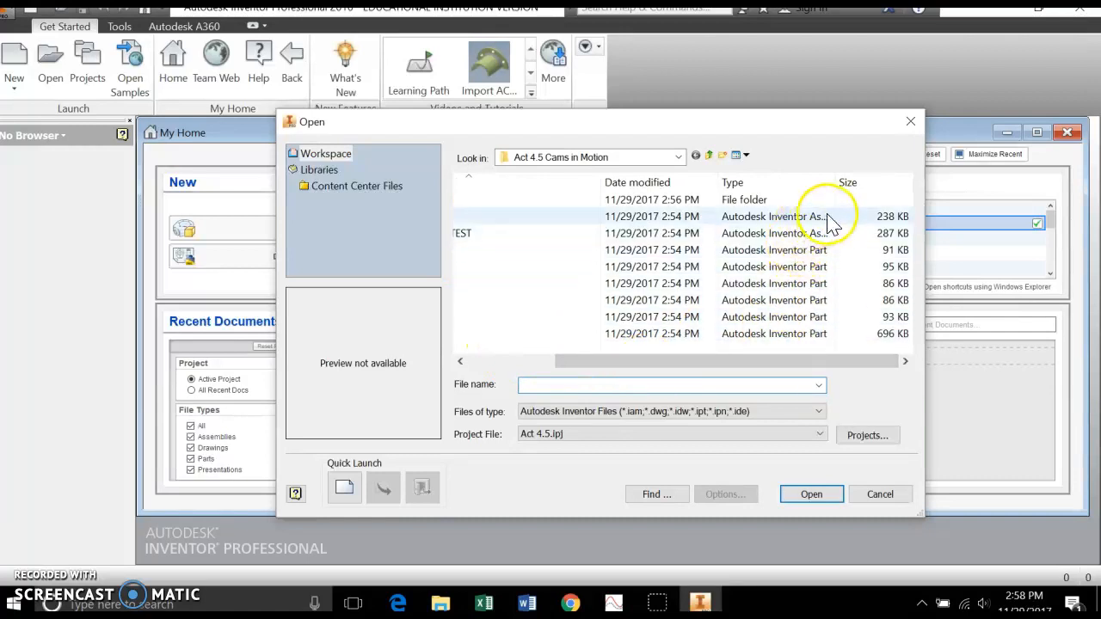
left_click_drag(806, 364, 565, 359)
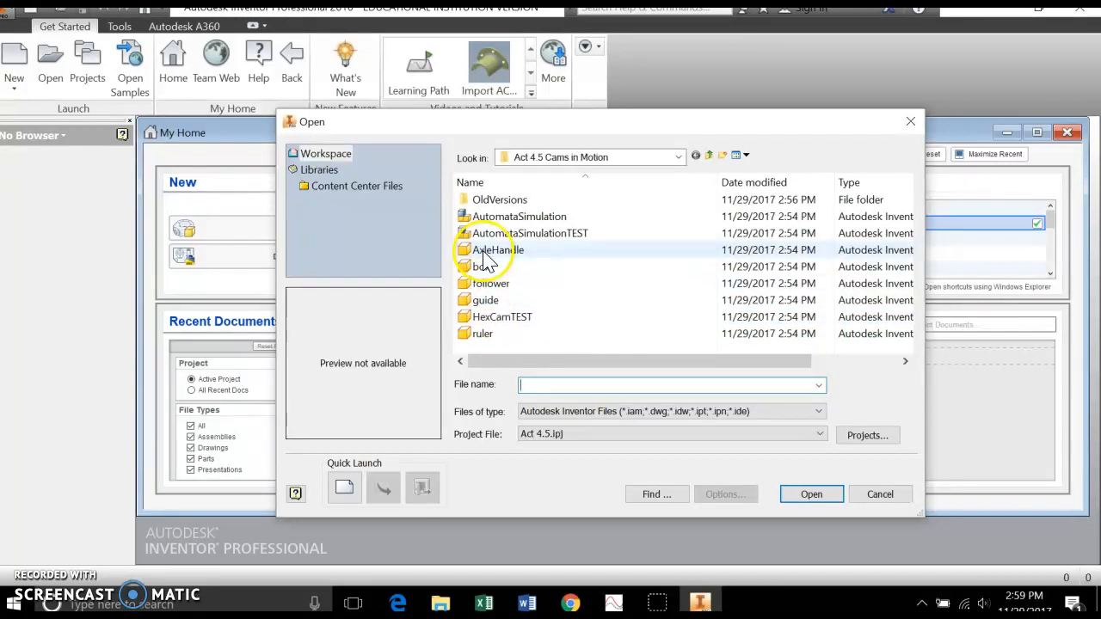
left_click(878, 499)
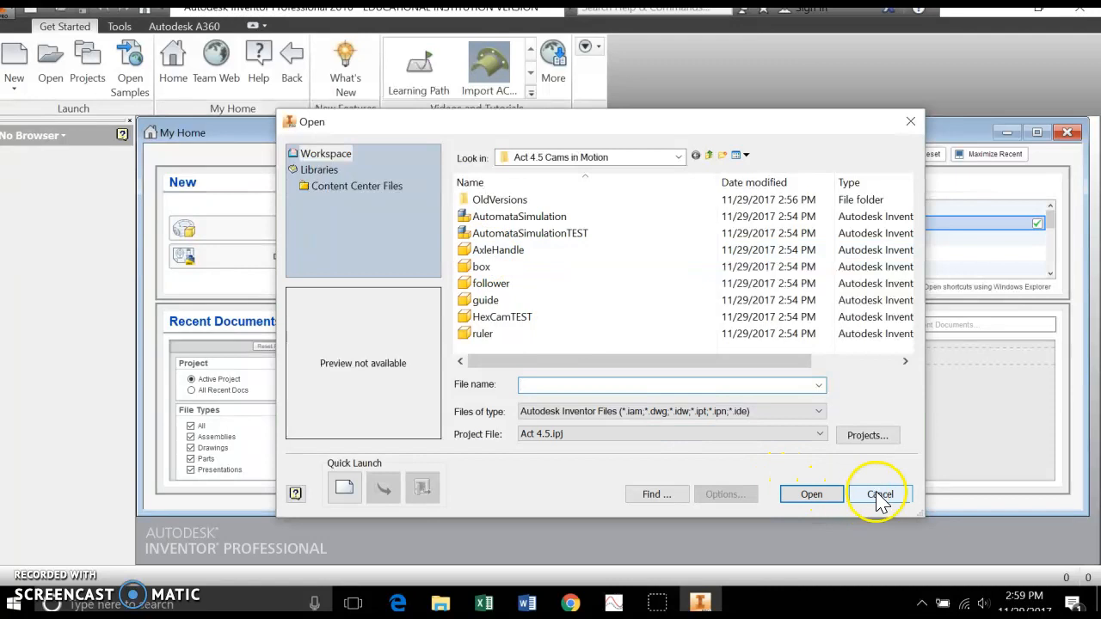